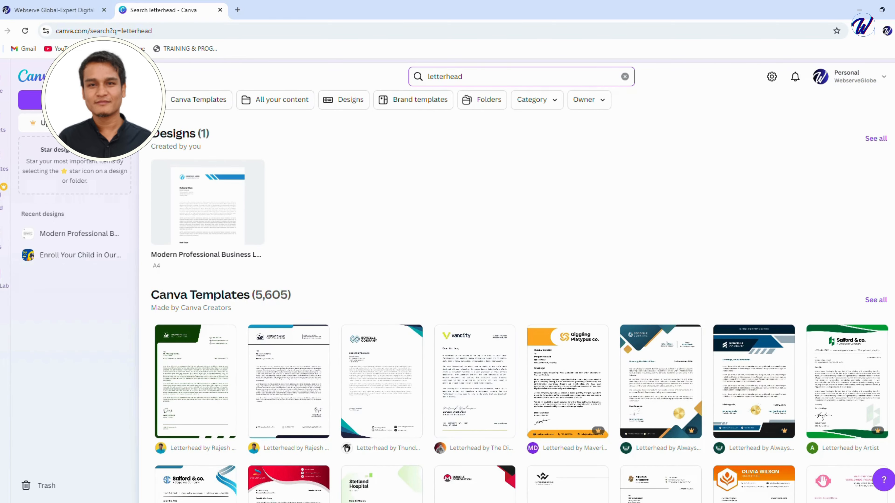
Open the existing "Modern Professional Business Letterhead" design from the letterhead search results and decline opening it in the desktop app.
{"action": "scroll", "coordinate": [521, 282], "scroll_direction": "down", "scroll_amount": 6}
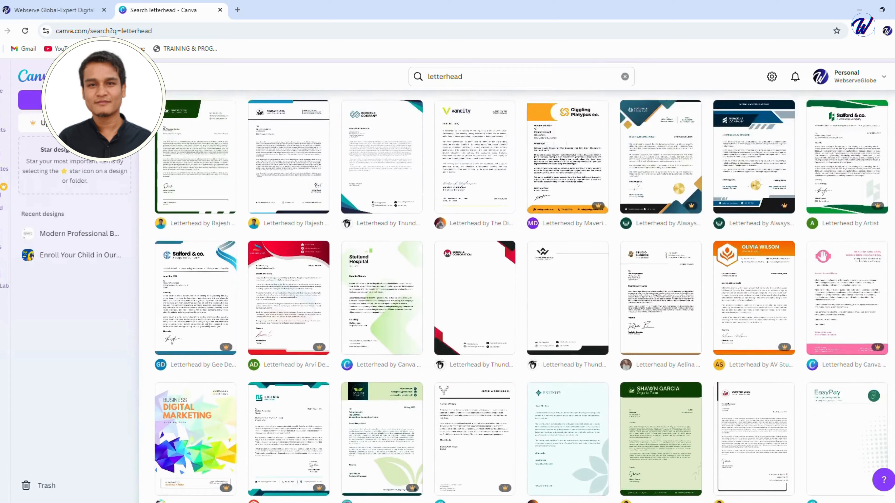
{"action": "scroll", "coordinate": [521, 296], "scroll_direction": "up", "scroll_amount": 5}
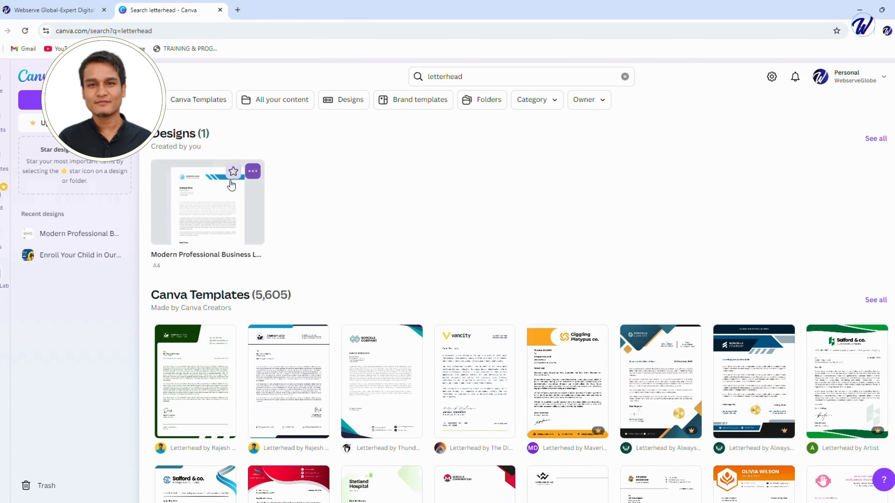
{"action": "left_click", "coordinate": [207, 203]}
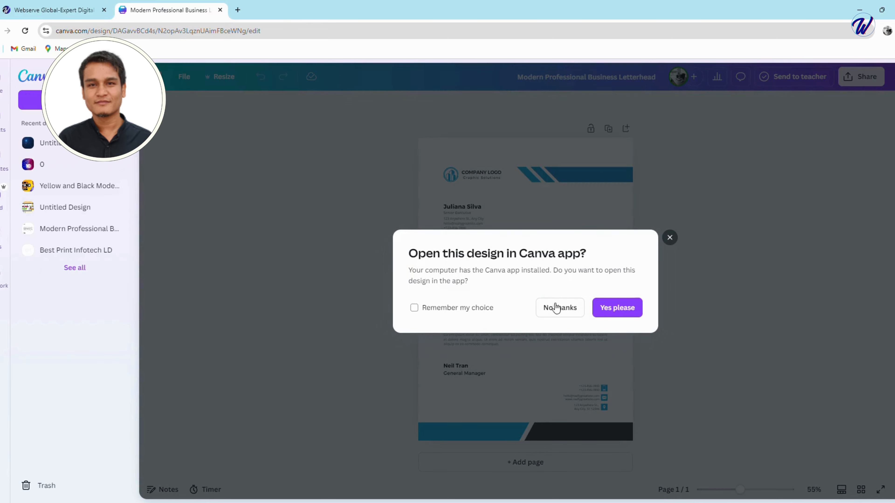
{"action": "left_click", "coordinate": [558, 307]}
Replace the "COMPANY LOGO" text in the letterhead's header with "WEBSERVE GLOBAL".
{"action": "left_click", "coordinate": [477, 173]}
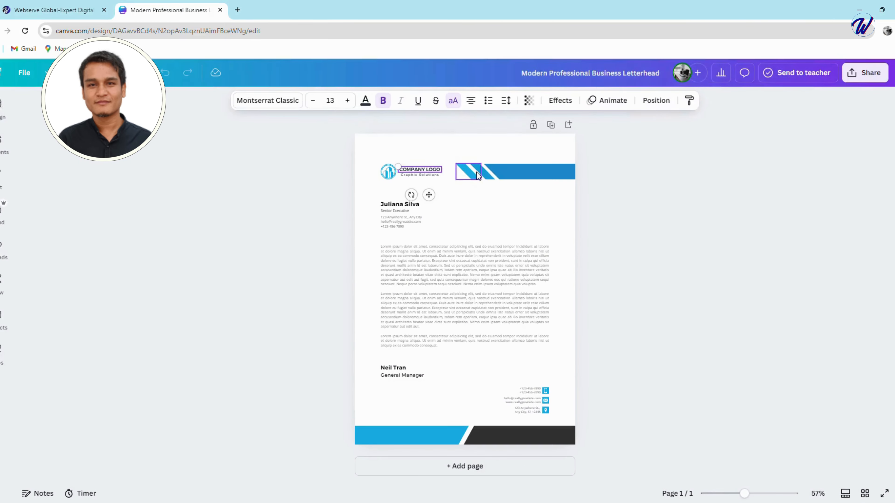
{"action": "left_click", "coordinate": [428, 172]}
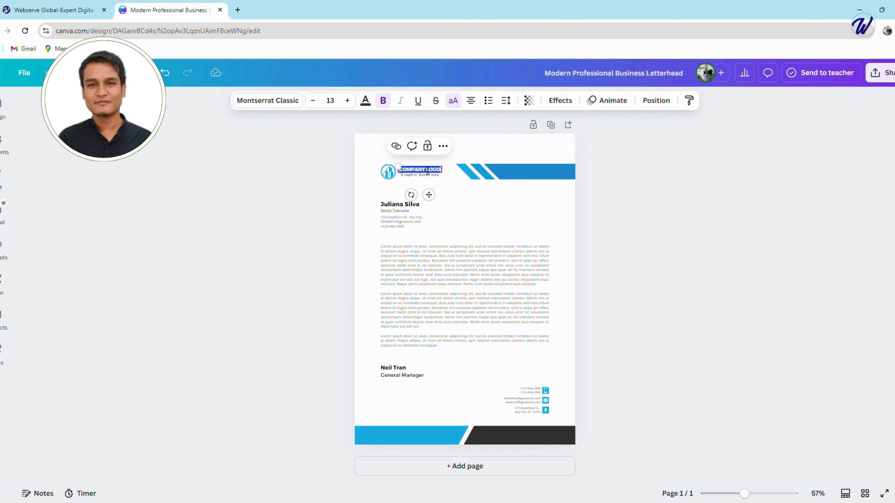
{"action": "type", "text": "WEBSE"}
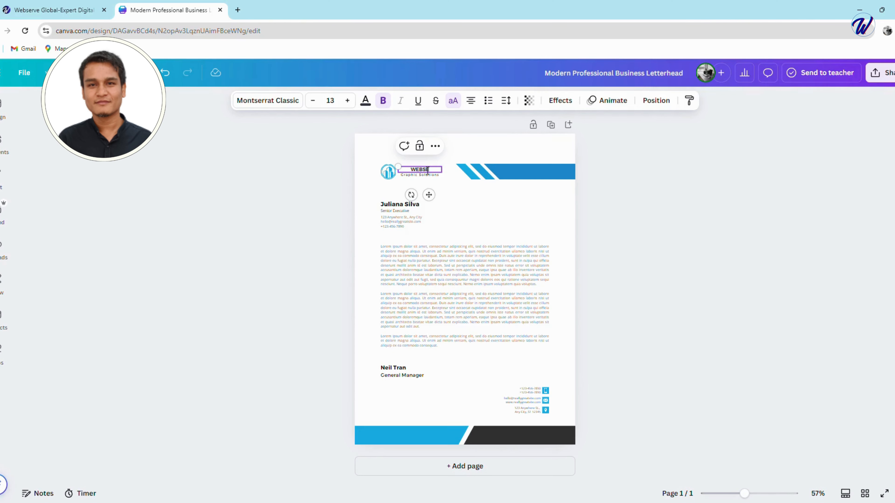
{"action": "type", "text": "RVE GLOBAL"}
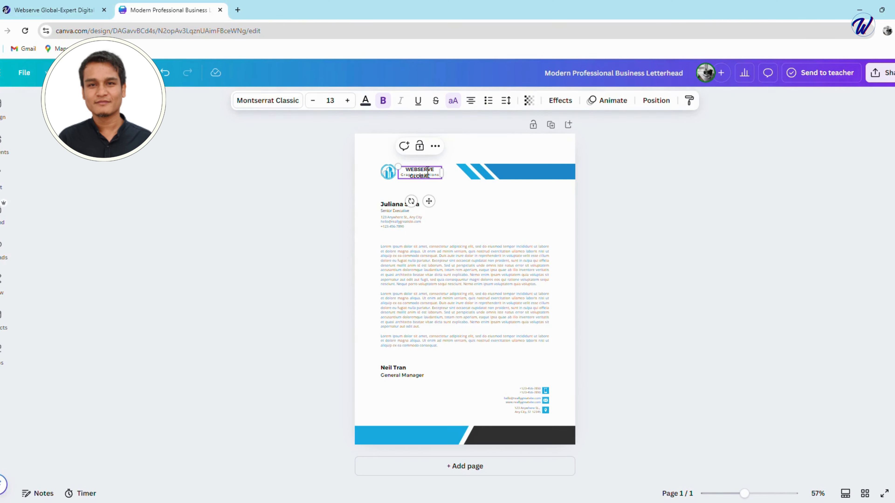
Turn off the uppercase formatting on the company name and capitalise its second word so it reads "Webserve Global".
{"action": "left_click", "coordinate": [454, 100]}
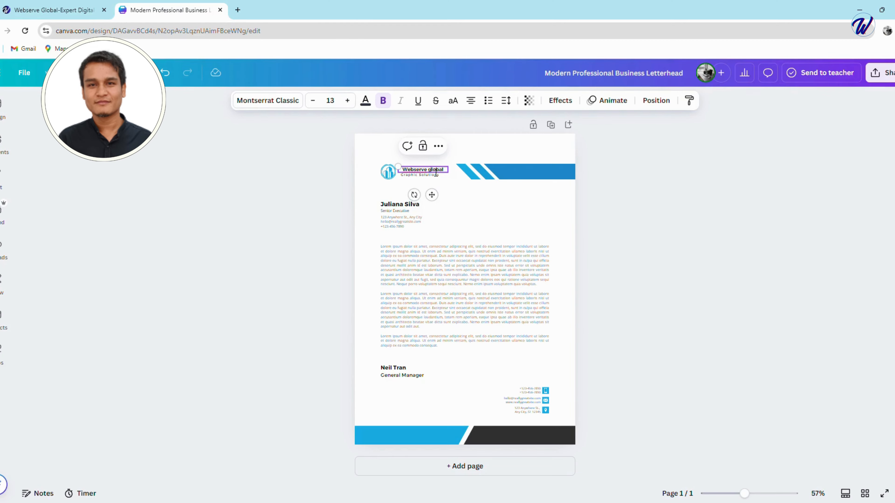
{"action": "key", "text": "BackSpace"}
{"action": "type", "text": "G"}
{"action": "left_click", "coordinate": [541, 256]}
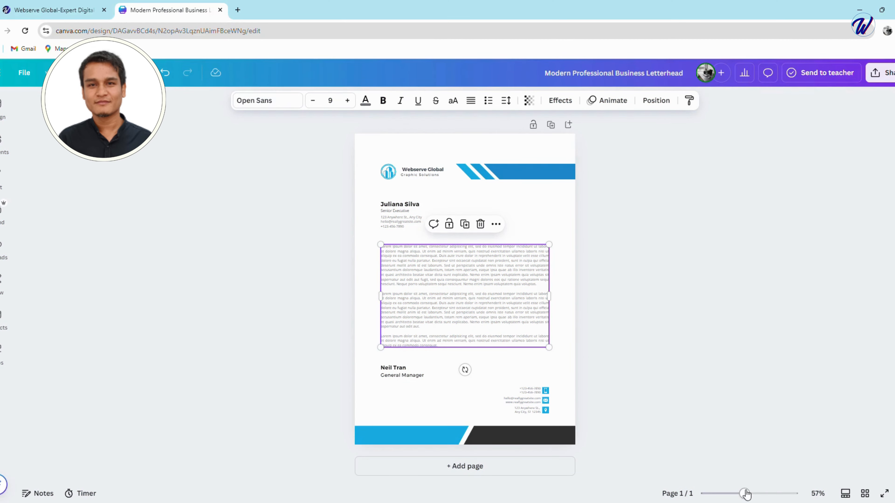
Replace the "Graphic Solutions" tagline under the company name with "Expert Digital Marketing".
{"action": "left_click_drag", "start_coordinate": [745, 494], "coordinate": [749, 494]}
{"action": "left_click_drag", "start_coordinate": [749, 494], "coordinate": [754, 494]}
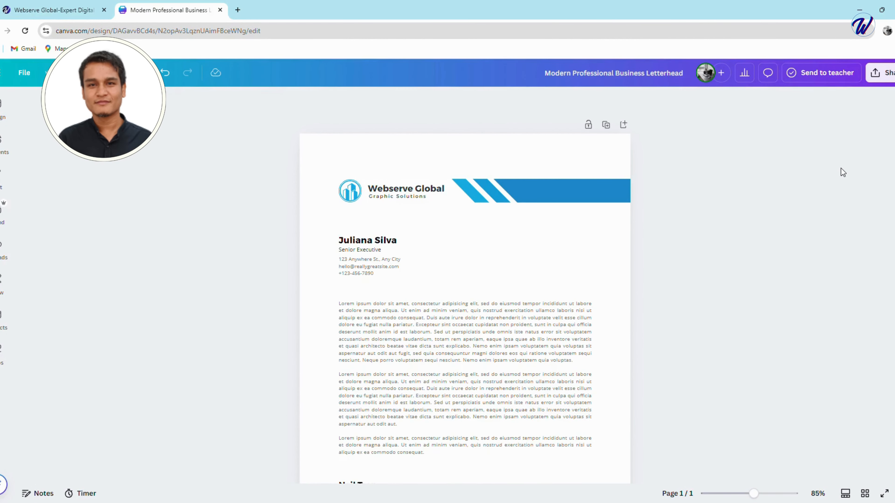
{"action": "double_click", "coordinate": [395, 198]}
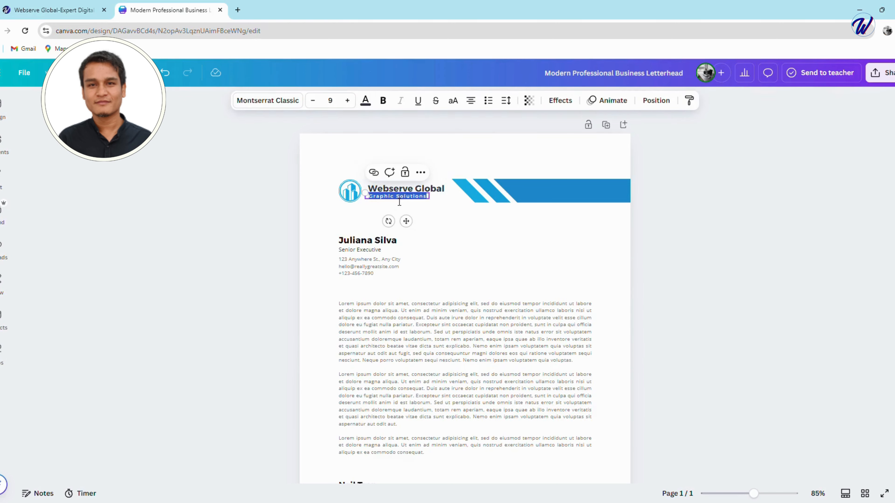
{"action": "type", "text": "Exper"}
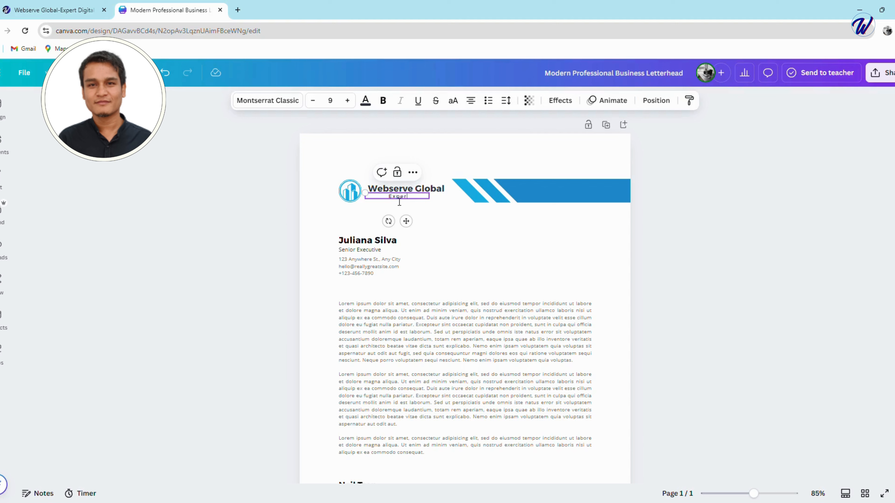
{"action": "type", "text": "t Digital Marketing"}
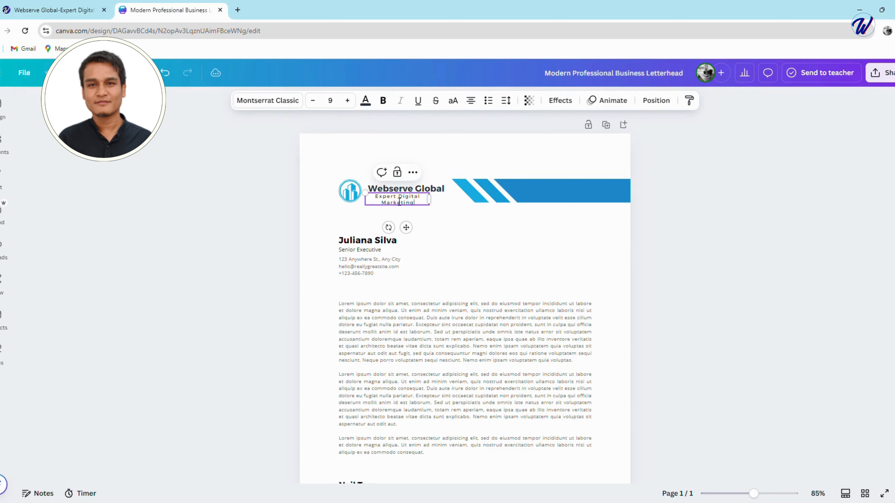
Widen the tagline's text box to about 5.2 so the tagline fits on one line.
{"action": "left_click_drag", "start_coordinate": [435, 206], "coordinate": [450, 203]}
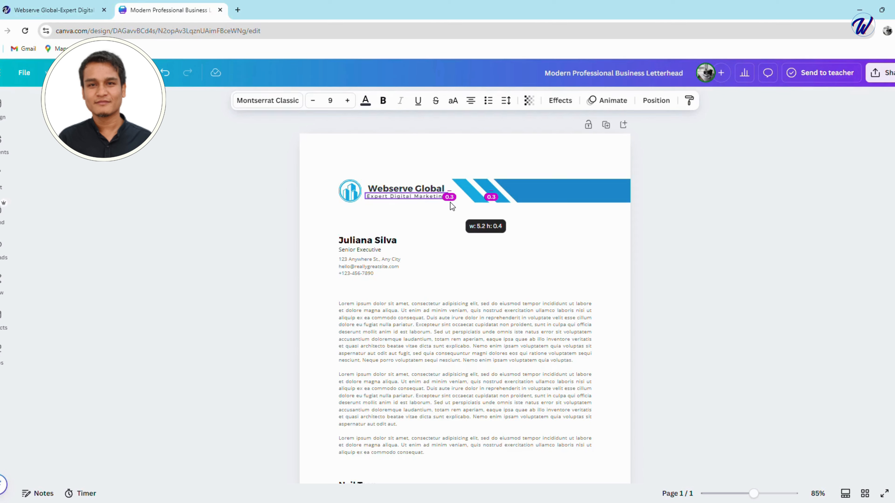
{"action": "left_click_drag", "start_coordinate": [450, 202], "coordinate": [451, 202]}
{"action": "left_click", "coordinate": [595, 267]}
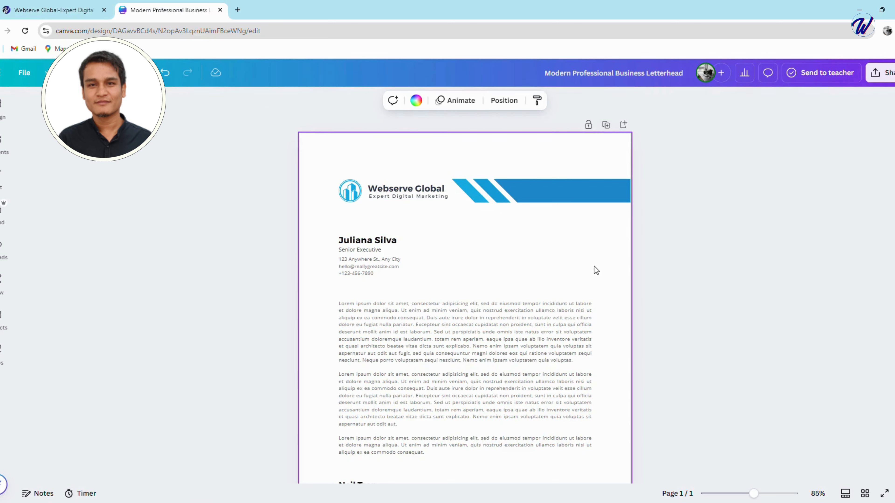
Insert the uploaded circular W logo on the page and shrink it to icon size just below the header.
{"action": "scroll", "coordinate": [886, 225], "scroll_direction": "down", "scroll_amount": 5}
{"action": "scroll", "coordinate": [886, 226], "scroll_direction": "up", "scroll_amount": 5}
{"action": "left_click", "coordinate": [4, 247]}
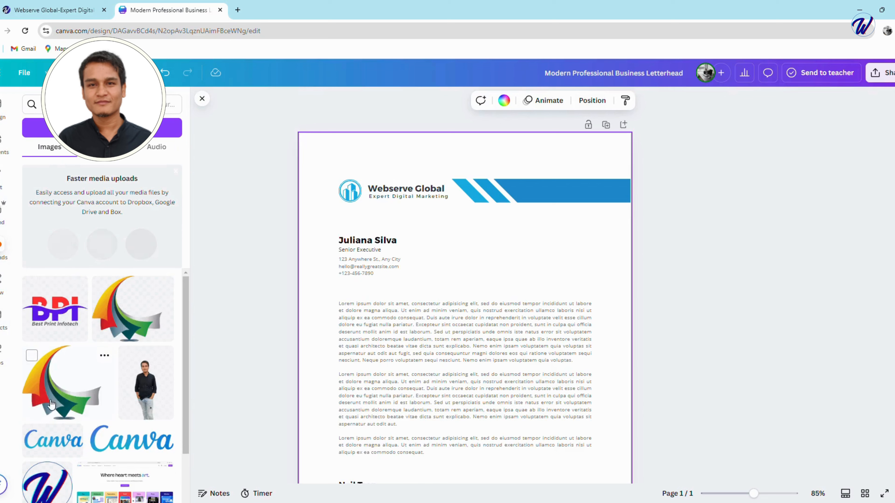
{"action": "scroll", "coordinate": [47, 436], "scroll_direction": "down", "scroll_amount": 2}
{"action": "left_click", "coordinate": [47, 444]}
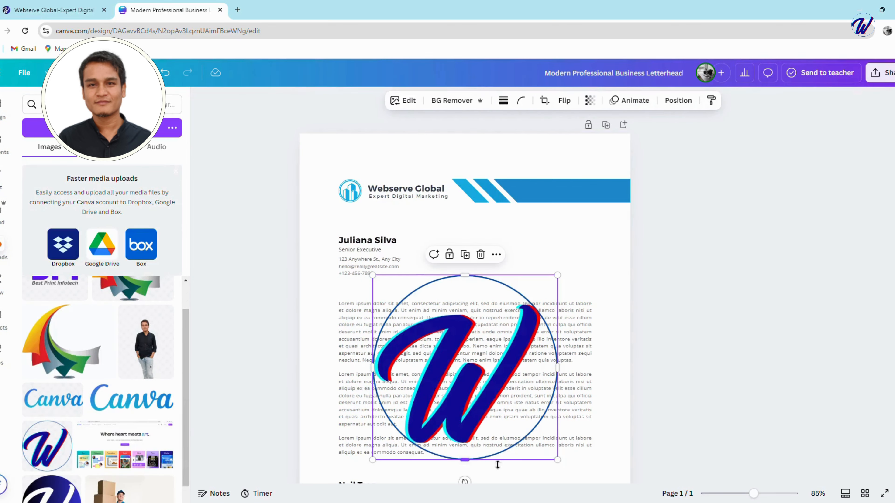
{"action": "left_click_drag", "start_coordinate": [561, 465], "coordinate": [355, 211]}
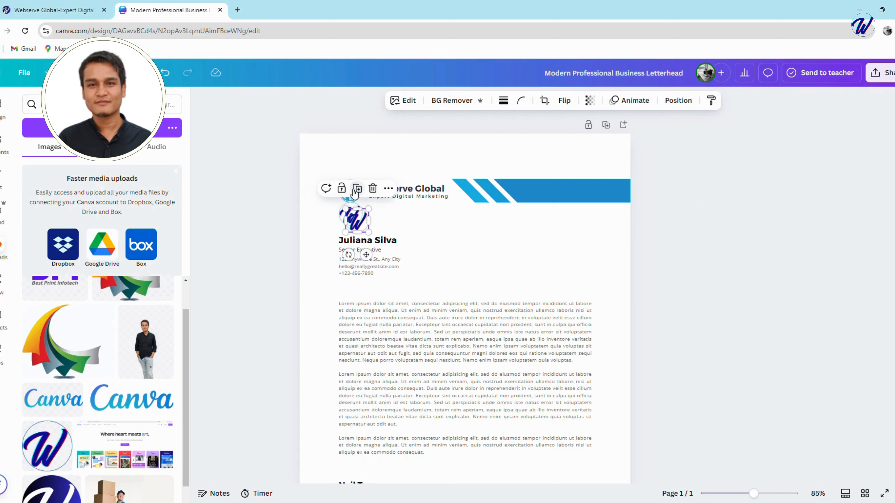
Delete the template's original round building logo beside the company name.
{"action": "left_click", "coordinate": [435, 232]}
{"action": "left_click", "coordinate": [357, 200]}
{"action": "key", "text": "Delete"}
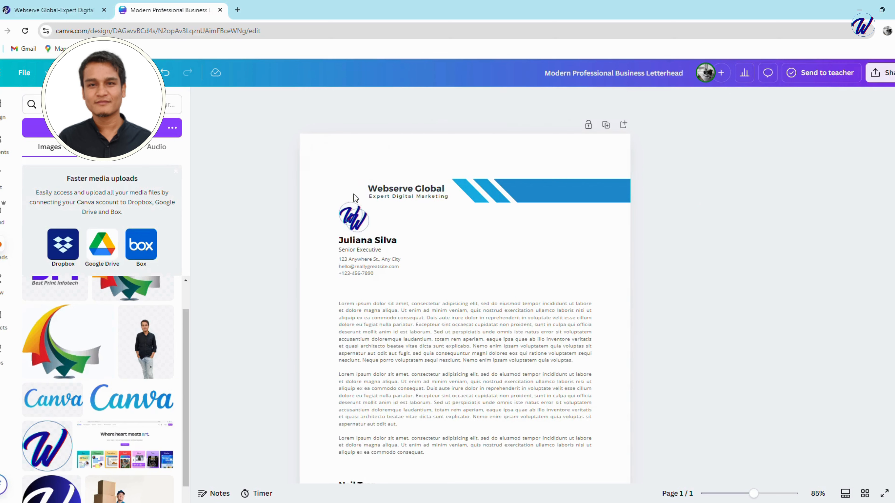
Remove the extra copy of the W logo and position the remaining one beside the company name.
{"action": "left_click", "coordinate": [355, 218]}
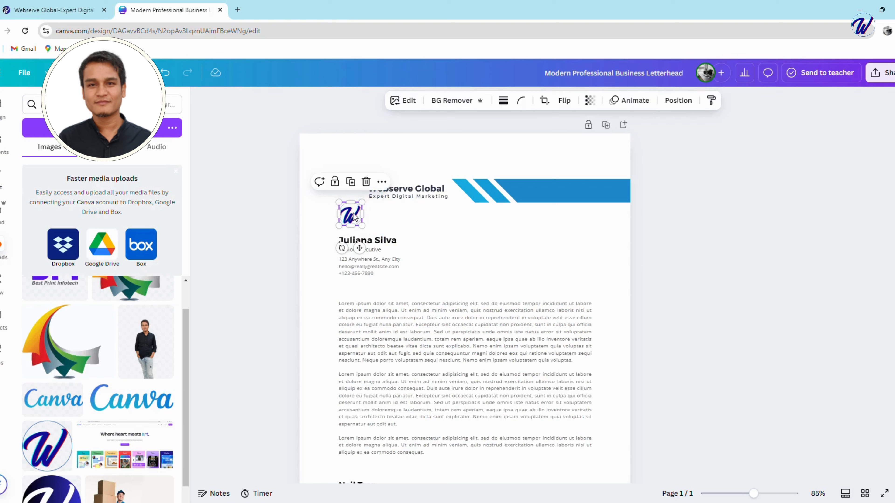
{"action": "left_click_drag", "start_coordinate": [355, 217], "coordinate": [354, 198]}
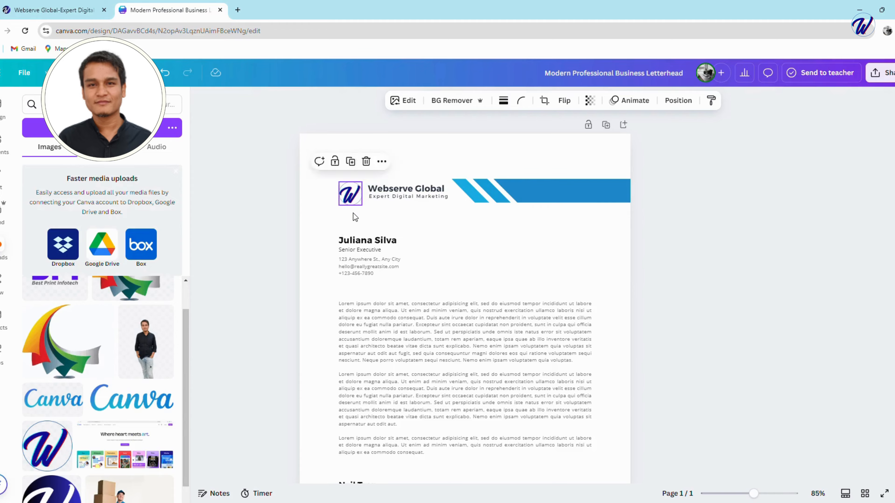
{"action": "left_click_drag", "start_coordinate": [353, 214], "coordinate": [364, 216]}
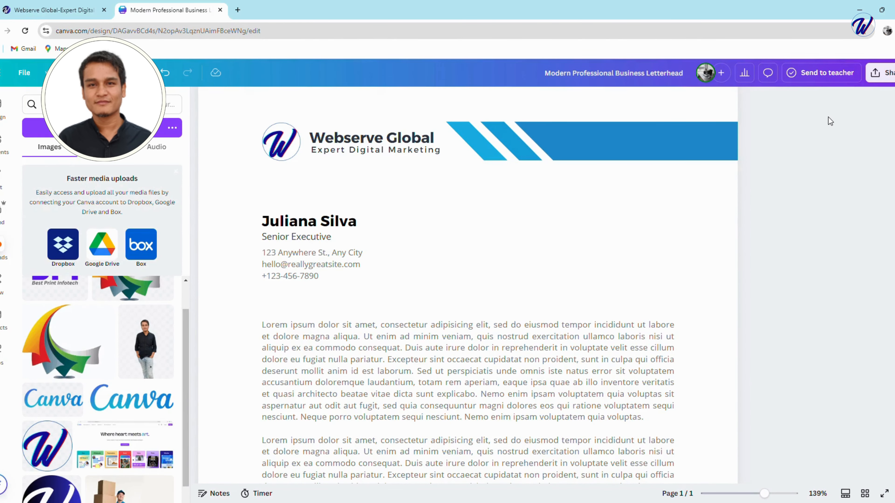
{"action": "scroll", "coordinate": [831, 254], "scroll_direction": "down", "scroll_amount": 10}
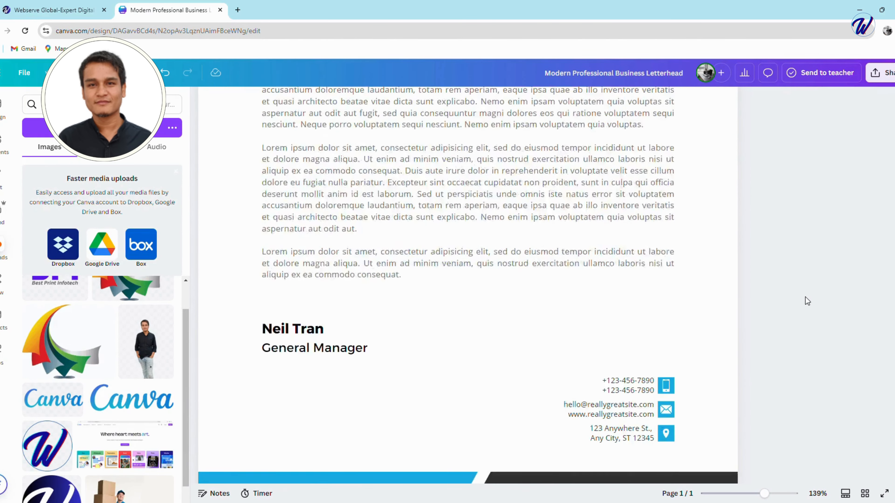
{"action": "left_click", "coordinate": [315, 416]}
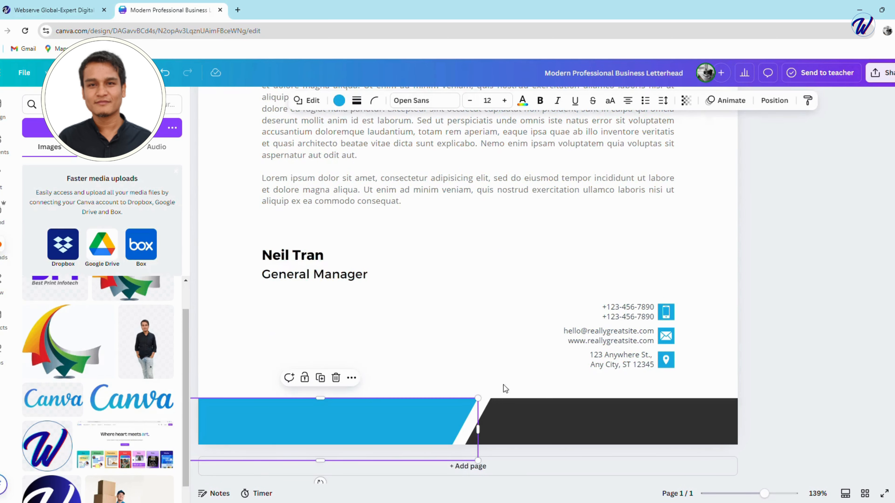
{"action": "right_click", "coordinate": [667, 313]}
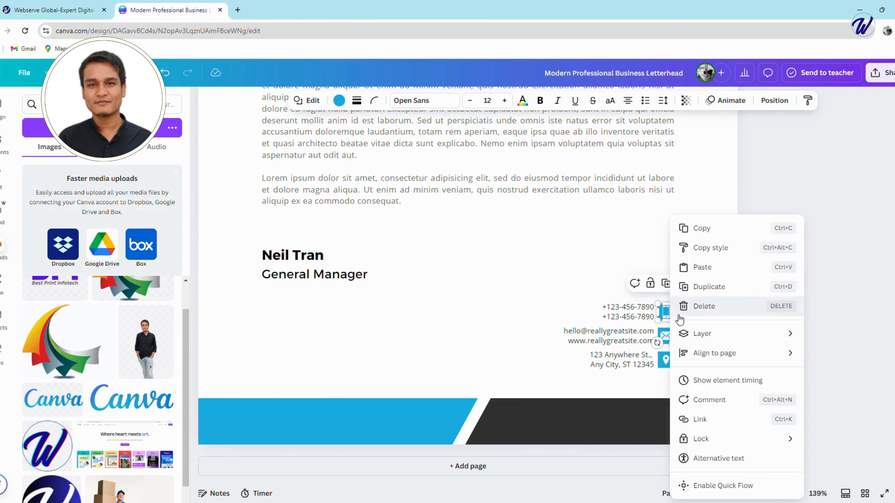
{"action": "left_click", "coordinate": [708, 286]}
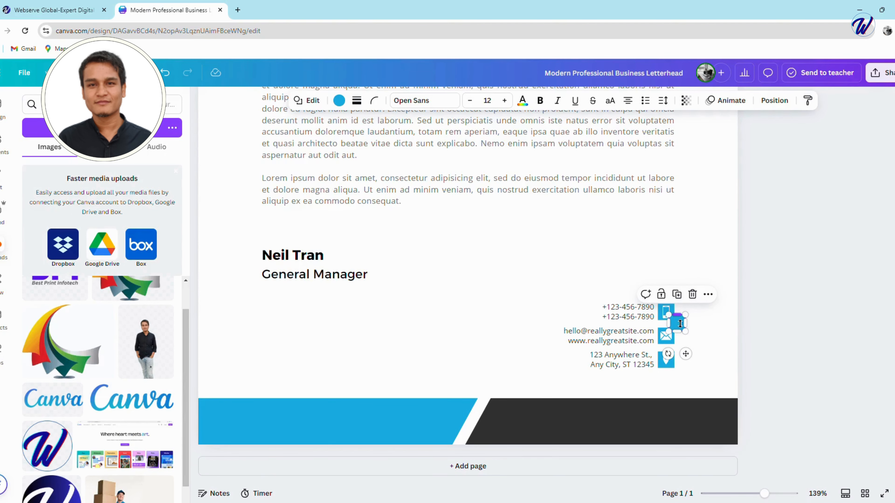
{"action": "left_click_drag", "start_coordinate": [680, 326], "coordinate": [695, 261]}
{"action": "right_click", "coordinate": [668, 315]}
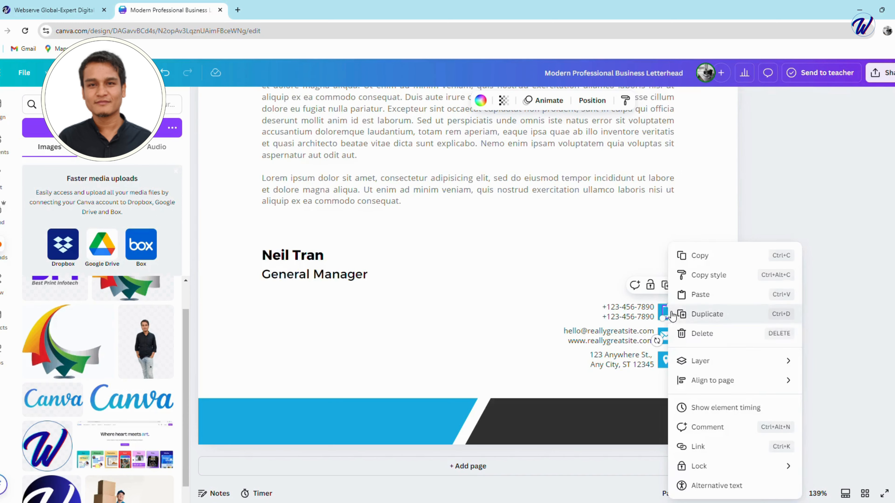
{"action": "left_click", "coordinate": [707, 313]}
{"action": "left_click_drag", "start_coordinate": [677, 323], "coordinate": [686, 325]}
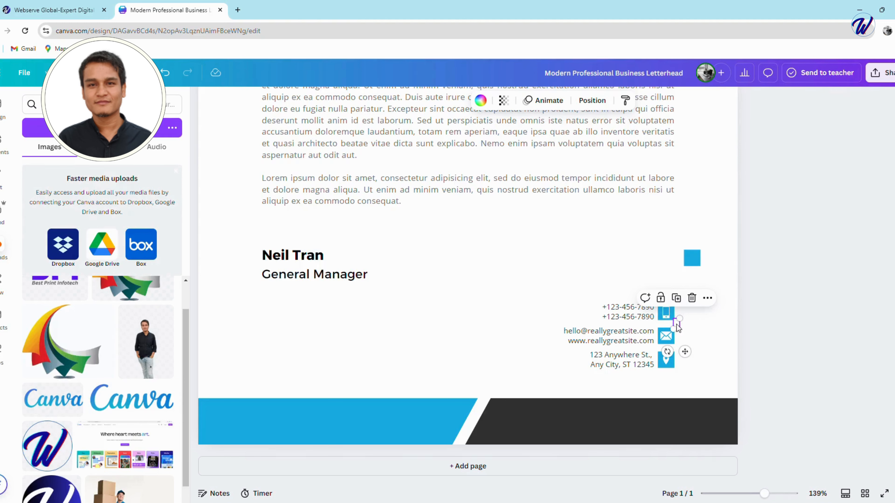
{"action": "key", "text": "Delete"}
{"action": "left_click", "coordinate": [693, 262]}
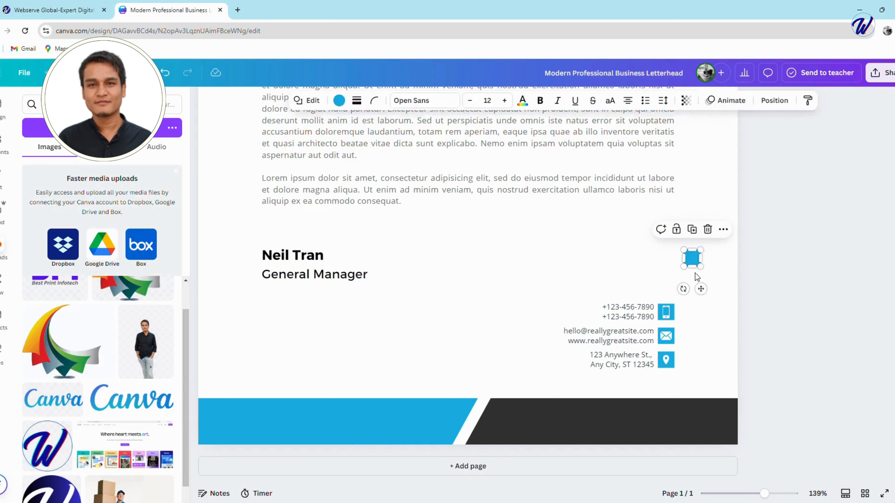
{"action": "key", "text": "Delete"}
Duplicate the white phone symbol from the contact details and place the copy on the blue footer band.
{"action": "left_click", "coordinate": [668, 315]}
{"action": "right_click", "coordinate": [668, 315]}
{"action": "left_click", "coordinate": [699, 314]}
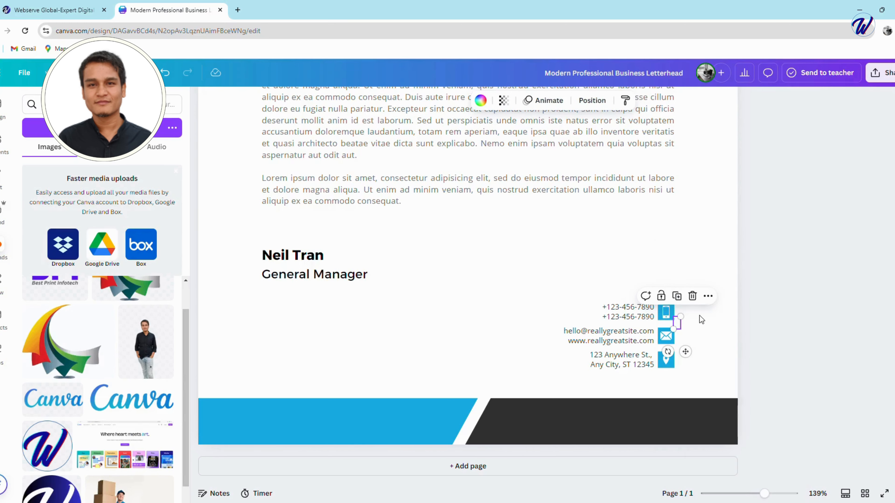
{"action": "left_click_drag", "start_coordinate": [678, 326], "coordinate": [284, 416]}
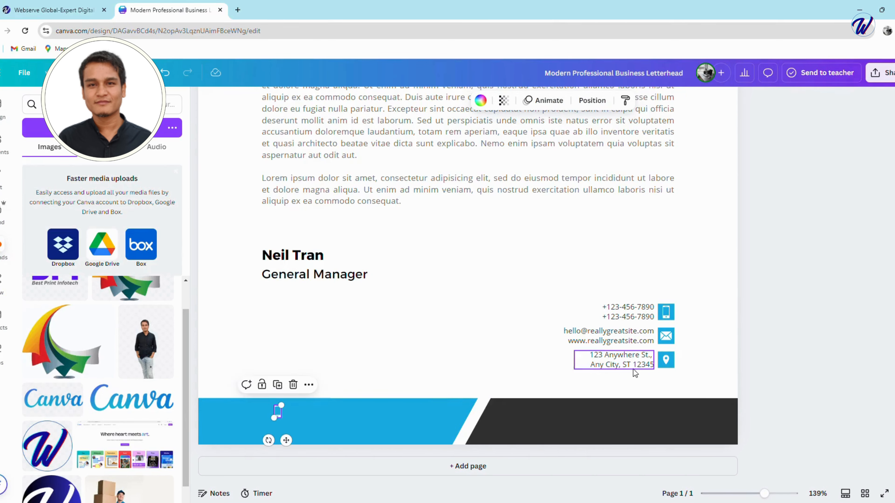
Duplicate the white envelope symbol and place the copy directly beneath the phone symbol on the blue footer band.
{"action": "right_click", "coordinate": [668, 337]}
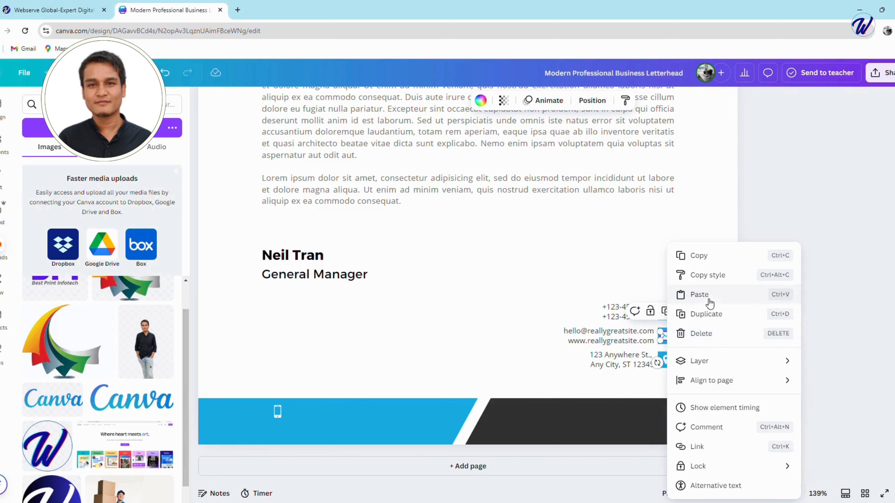
{"action": "left_click", "coordinate": [716, 315]}
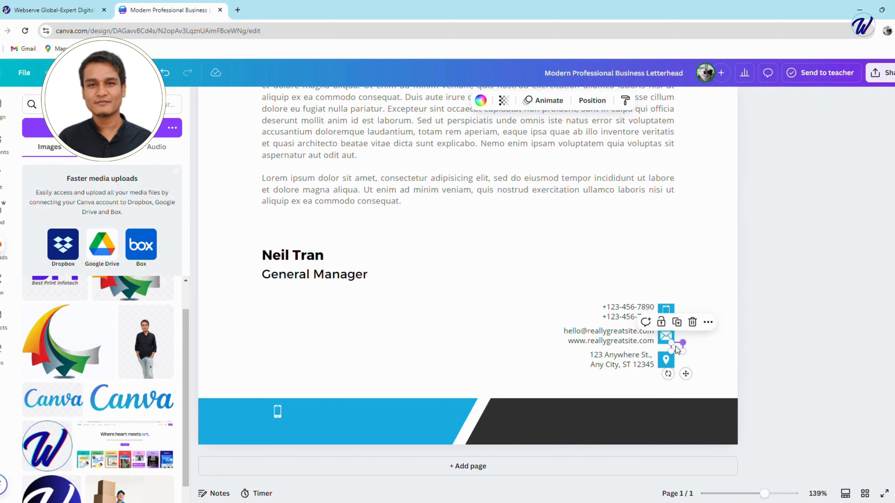
{"action": "left_click_drag", "start_coordinate": [677, 351], "coordinate": [281, 432]}
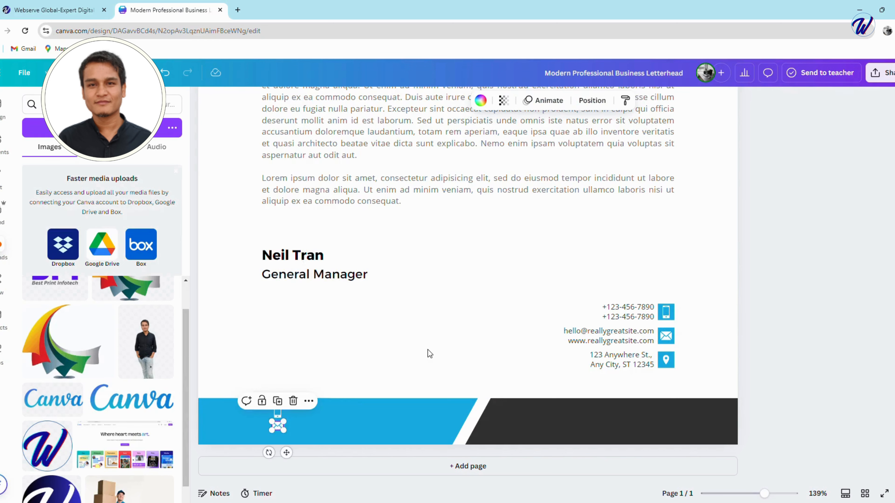
{"action": "left_click", "coordinate": [428, 352]}
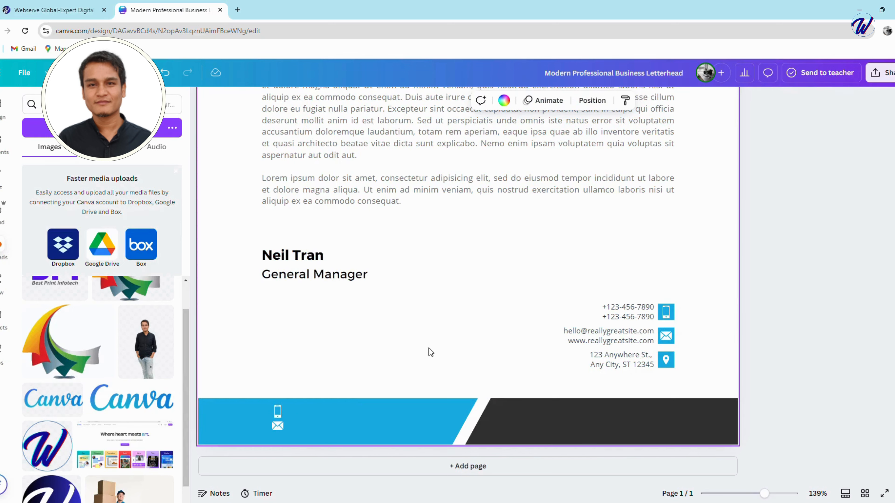
Duplicate the two-line phone number text from the contact details and place the copy on the blue footer band.
{"action": "left_click", "coordinate": [642, 315]}
{"action": "right_click", "coordinate": [643, 315]}
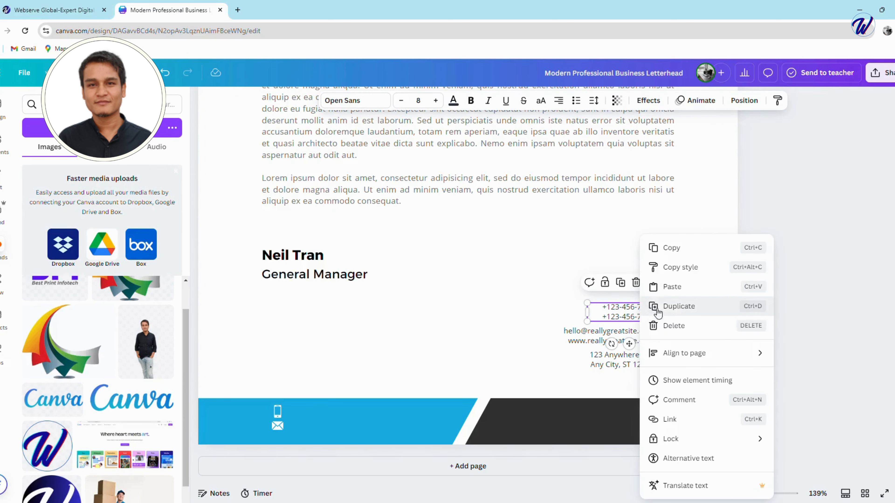
{"action": "left_click", "coordinate": [691, 308]}
{"action": "left_click_drag", "start_coordinate": [629, 326], "coordinate": [376, 419]}
Replace the copied text on the blue footer band with the company's phone number.
{"action": "double_click", "coordinate": [337, 419]}
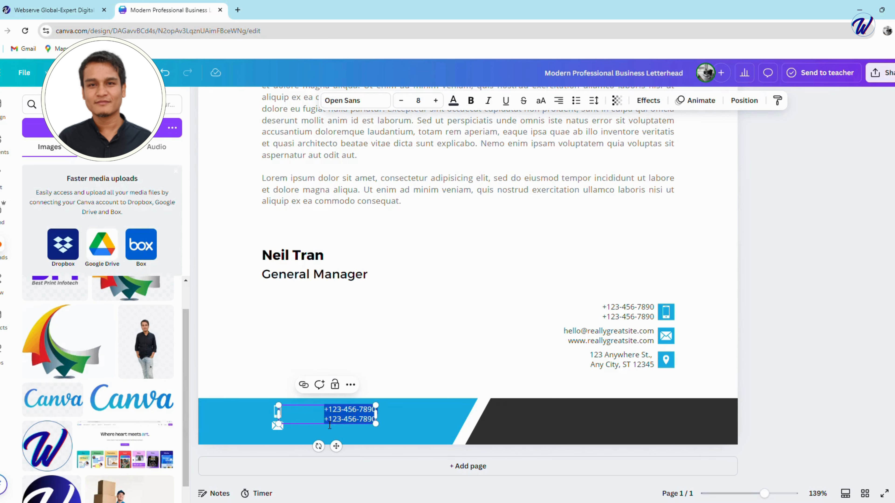
{"action": "left_click", "coordinate": [330, 421]}
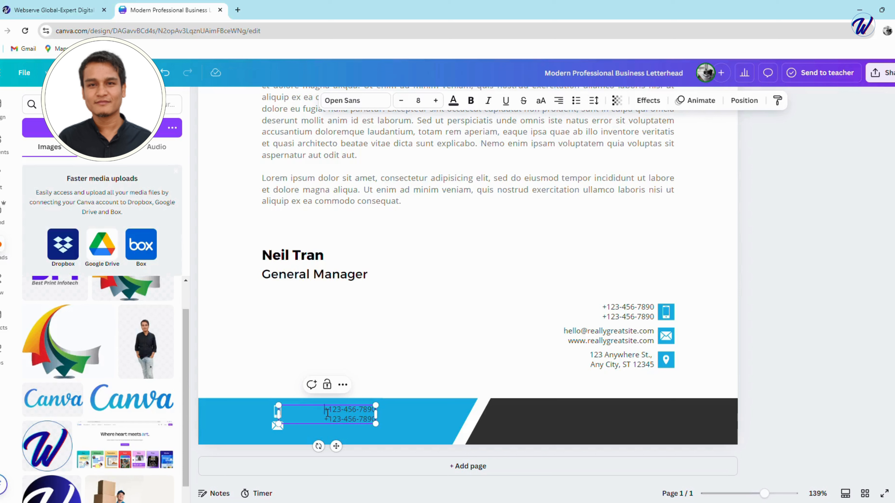
{"action": "key", "text": "ctrl+a"}
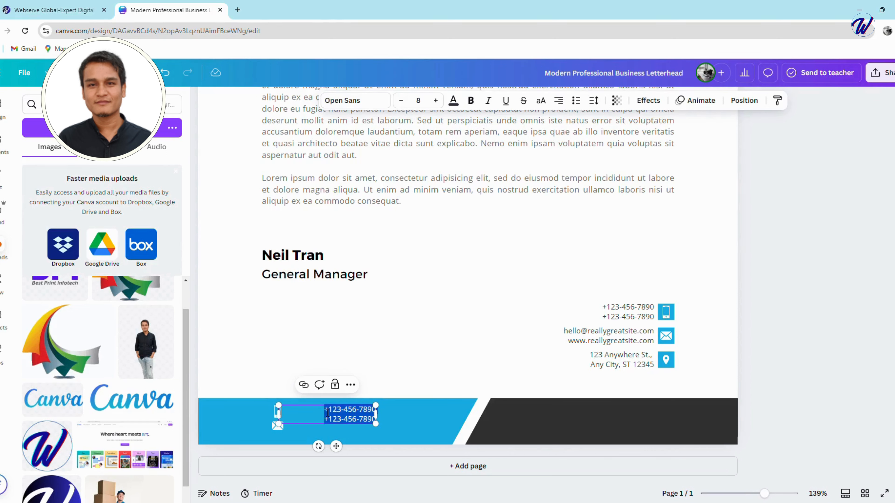
{"action": "key", "text": "BackSpace"}
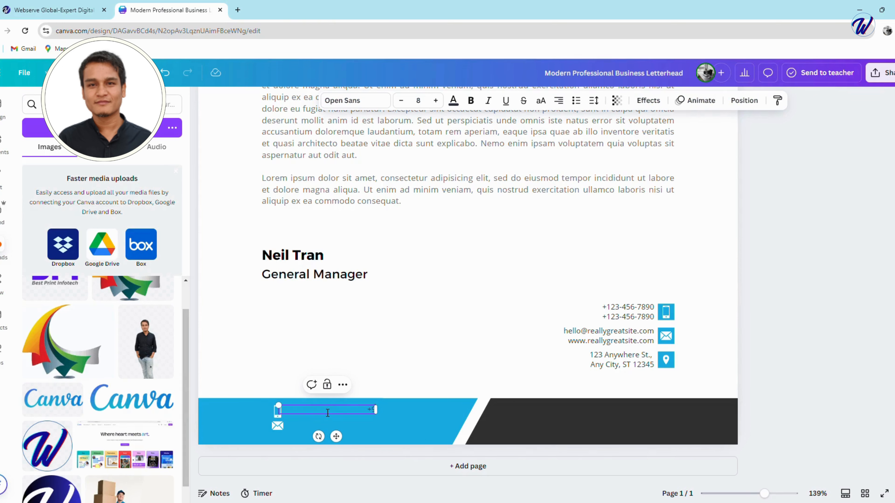
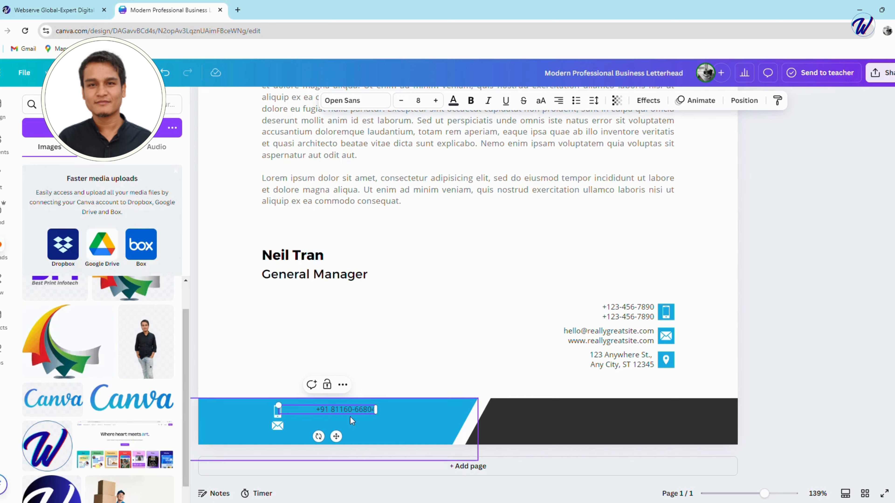
Fit the footer phone number's text box to its text and align it directly beside the white phone symbol.
{"action": "left_click_drag", "start_coordinate": [383, 416], "coordinate": [316, 412]}
{"action": "left_click", "coordinate": [314, 418]}
{"action": "left_click", "coordinate": [315, 411]}
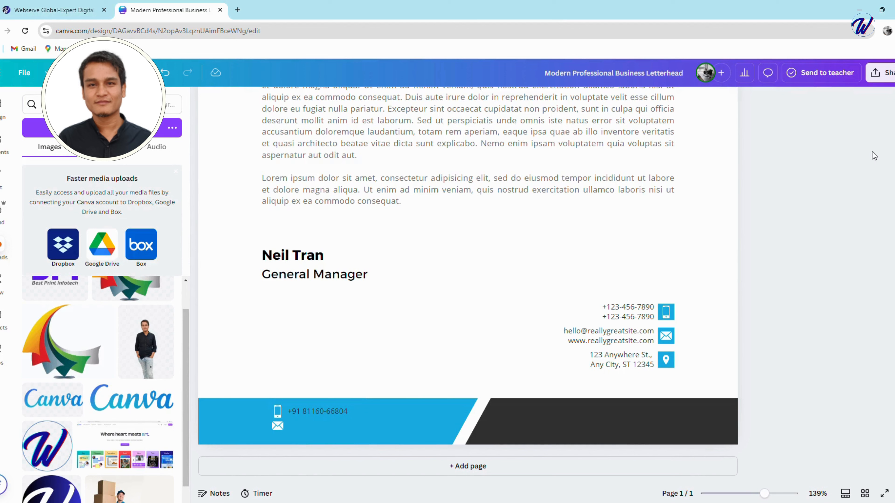
Duplicate the footer phone number and place the copy beside the white envelope symbol.
{"action": "left_click", "coordinate": [321, 412]}
{"action": "right_click", "coordinate": [322, 413]}
{"action": "left_click", "coordinate": [366, 288]}
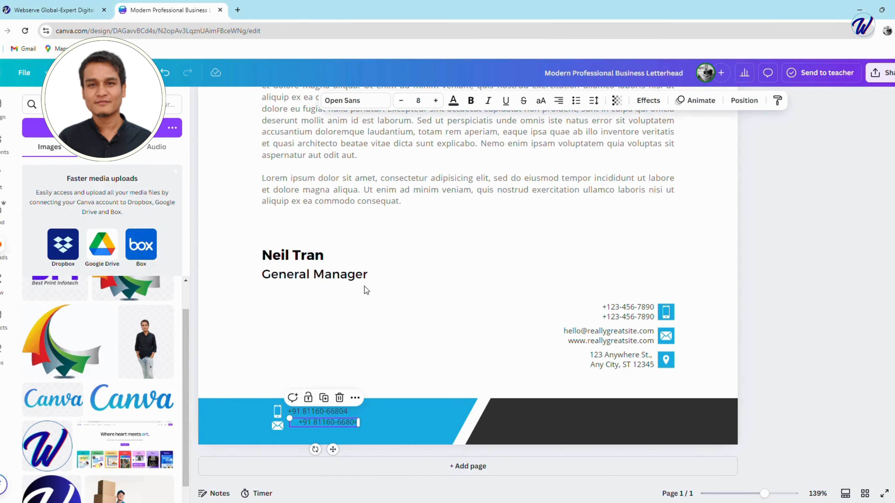
{"action": "left_click_drag", "start_coordinate": [325, 422], "coordinate": [328, 430]}
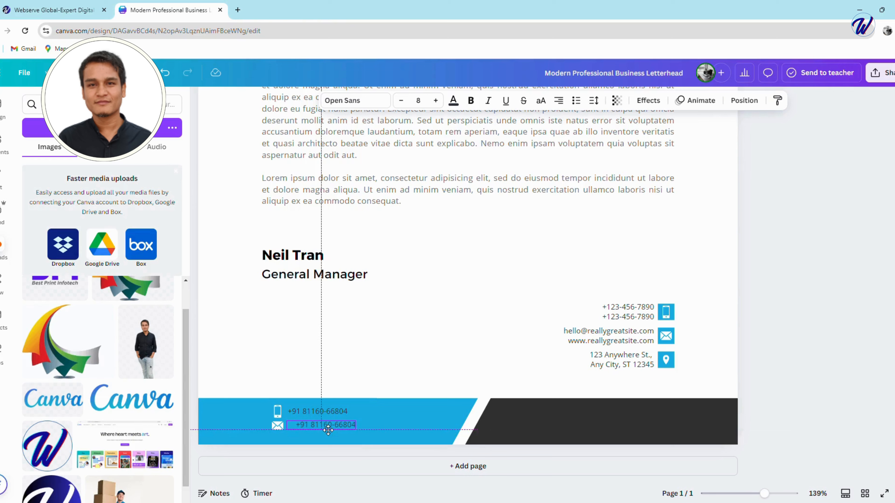
Replace the copied text beside the envelope symbol with the company's e-mail address.
{"action": "double_click", "coordinate": [323, 429]}
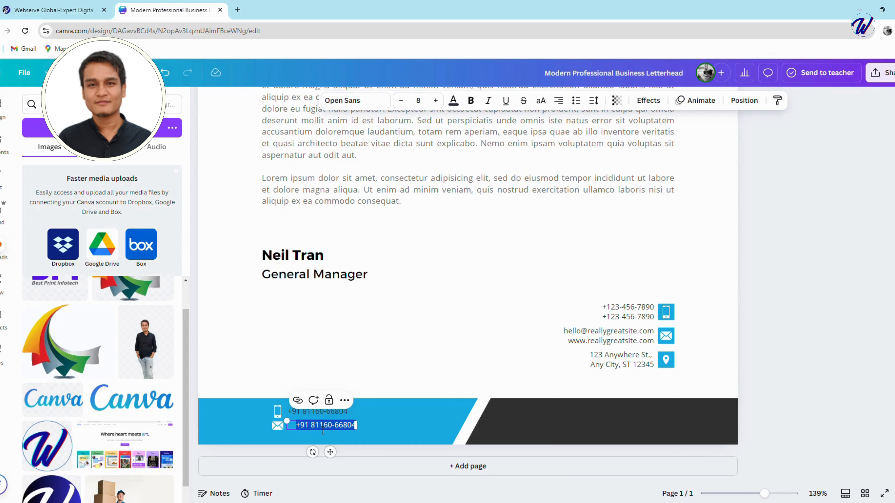
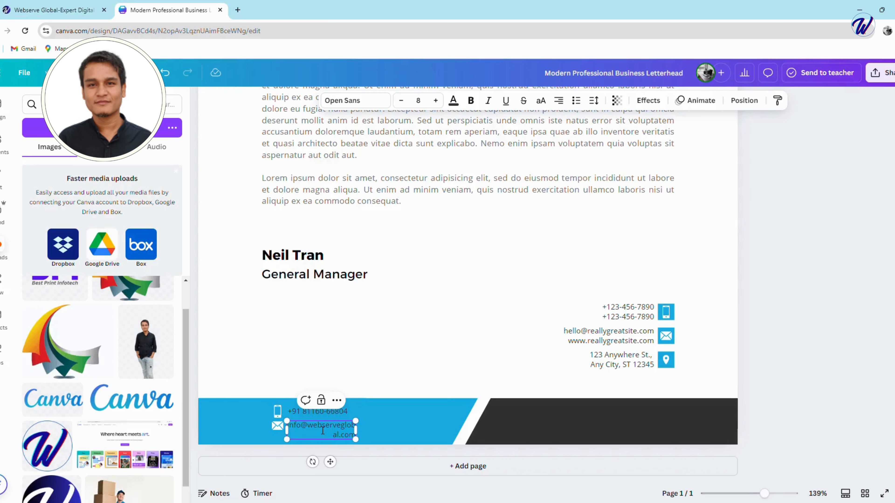
Make the footer e-mail address bold and widen its text box so it fits on one line.
{"action": "key", "text": "ctrl+a"}
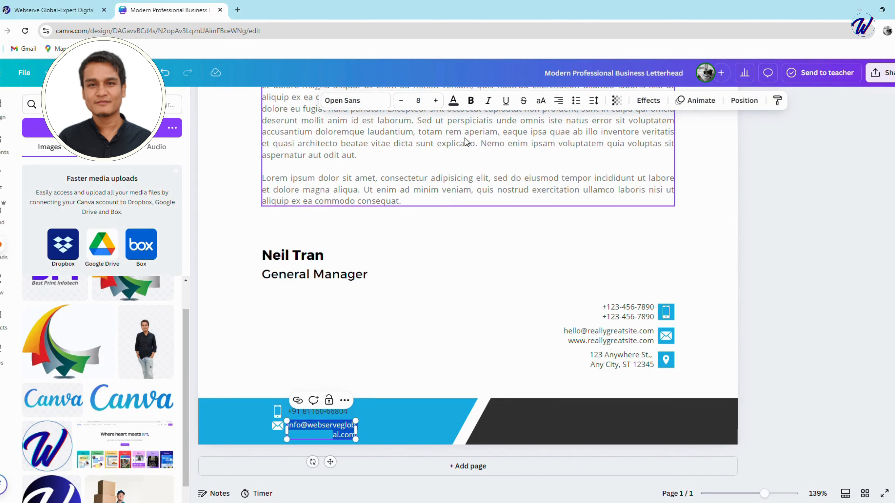
{"action": "left_click", "coordinate": [471, 101]}
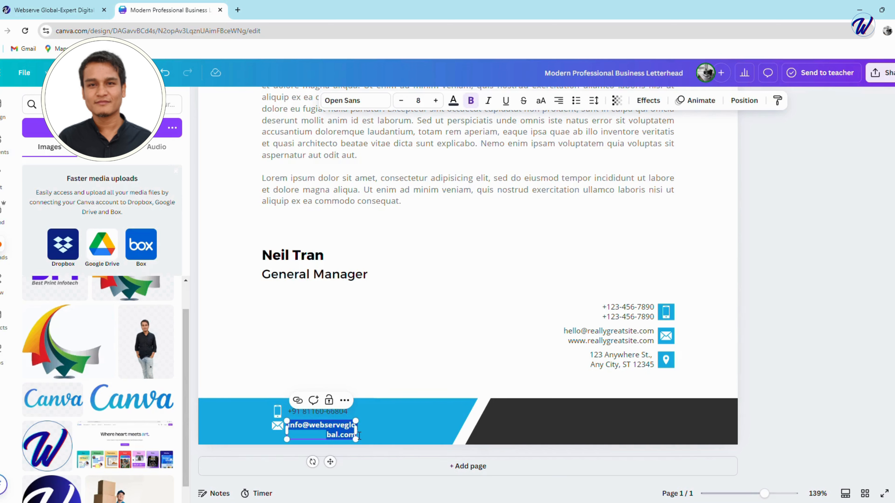
{"action": "left_click_drag", "start_coordinate": [363, 438], "coordinate": [390, 432]}
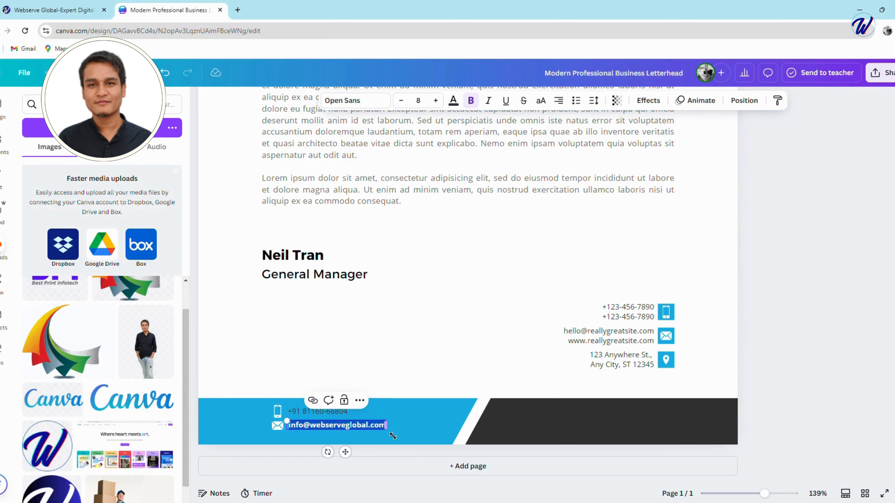
{"action": "left_click", "coordinate": [410, 441]}
Make the phone number on the blue footer band bold.
{"action": "left_click", "coordinate": [349, 413]}
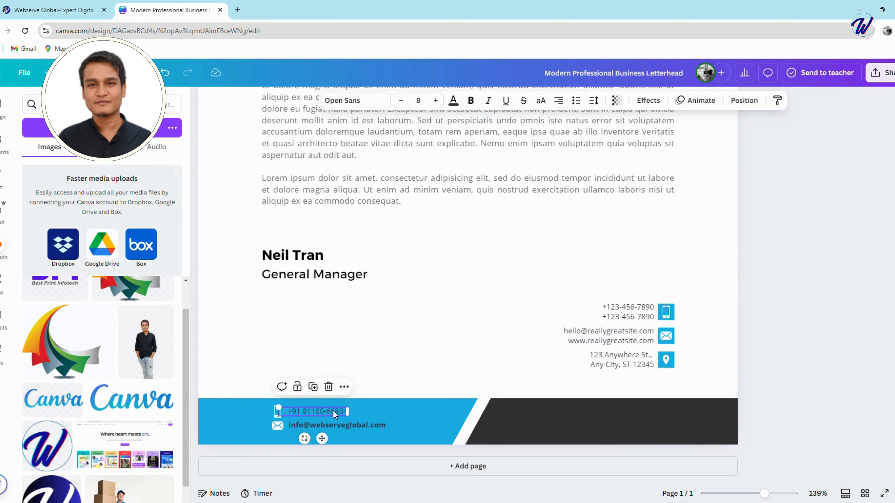
{"action": "left_click", "coordinate": [472, 102]}
{"action": "left_click", "coordinate": [473, 305]}
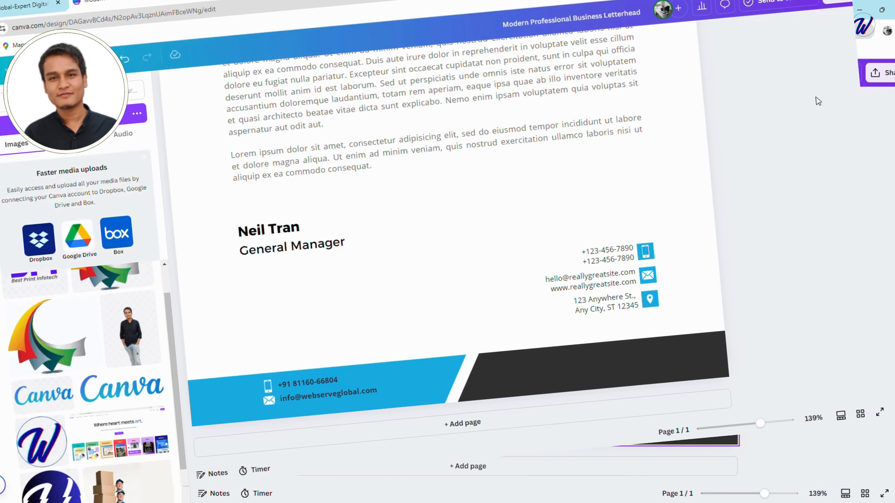
{"action": "left_click", "coordinate": [852, 178]}
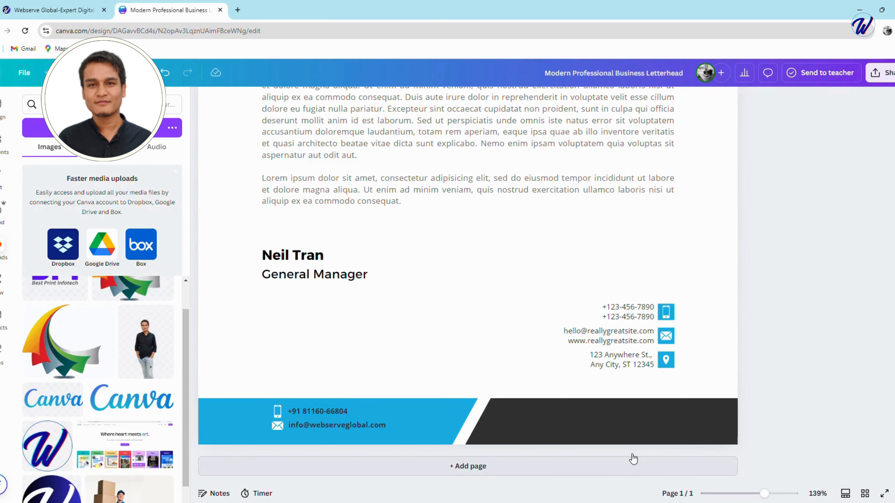
Duplicate the white location pin from the contact details and place the copy on the dark footer band.
{"action": "right_click", "coordinate": [667, 362]}
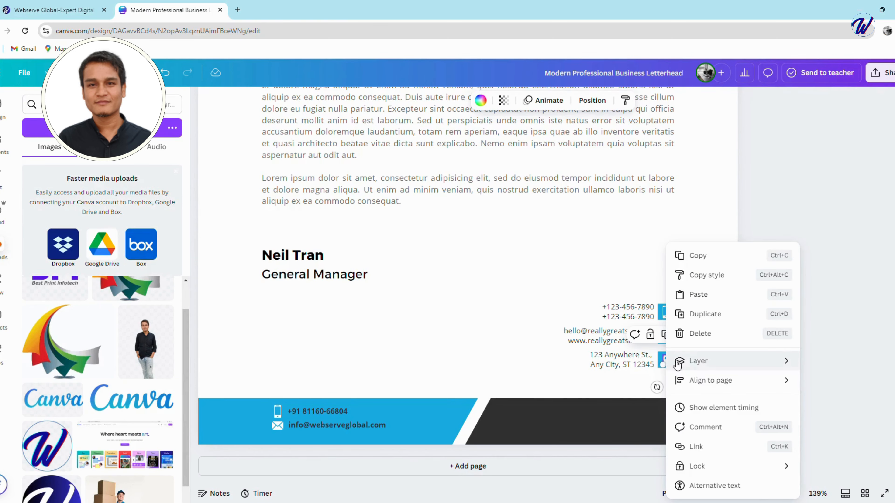
{"action": "left_click", "coordinate": [708, 316]}
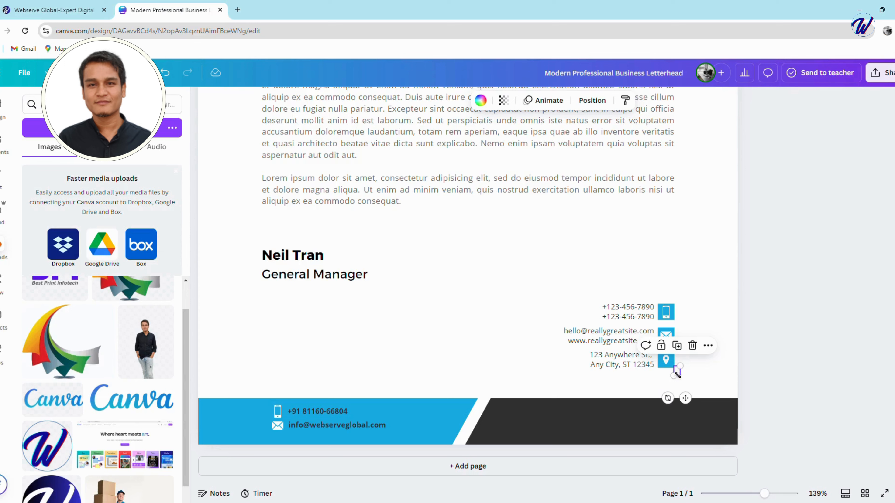
{"action": "left_click_drag", "start_coordinate": [680, 374], "coordinate": [521, 431]}
{"action": "left_click", "coordinate": [725, 344]}
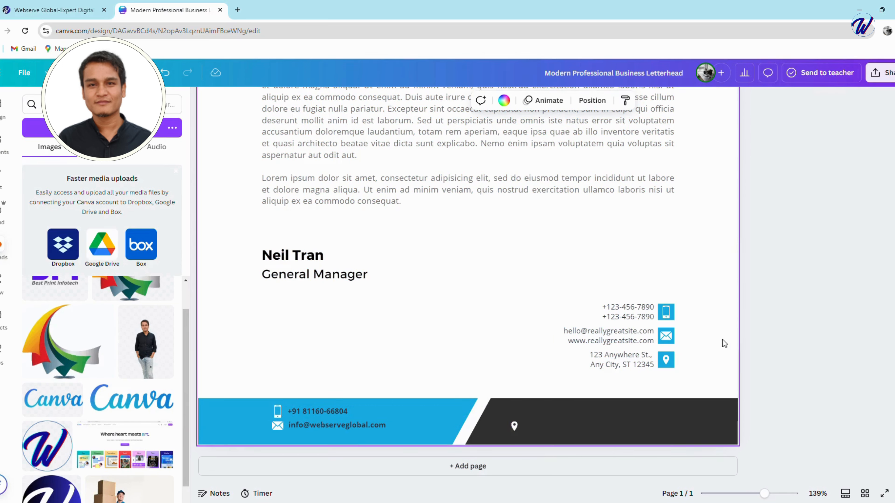
Duplicate the two-line address text and place the copy beside the location pin on the dark footer band.
{"action": "right_click", "coordinate": [617, 359]}
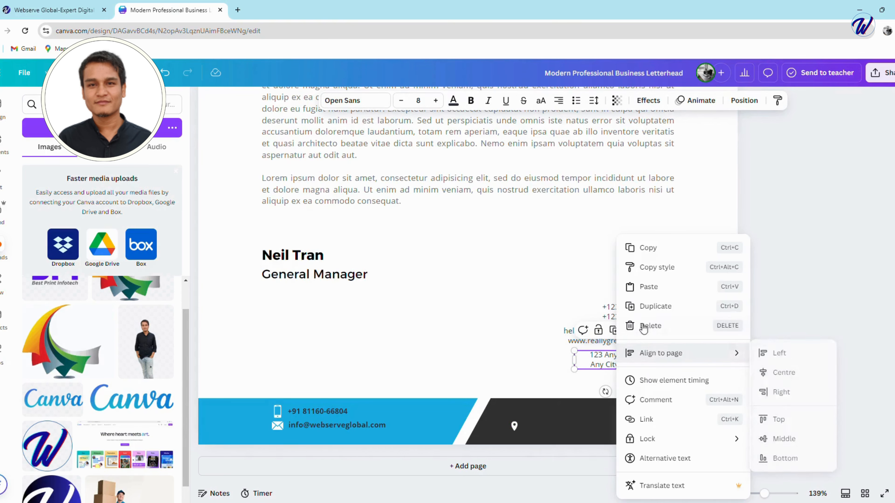
{"action": "left_click", "coordinate": [664, 306]}
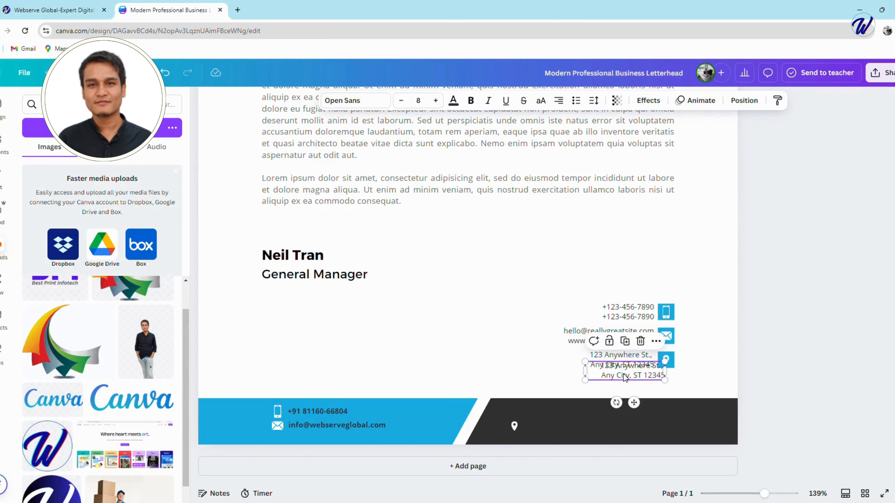
{"action": "left_click_drag", "start_coordinate": [625, 378], "coordinate": [573, 434]}
Replace the placeholder address on the dark footer band with the company's postal address from the clipboard.
{"action": "double_click", "coordinate": [570, 432]}
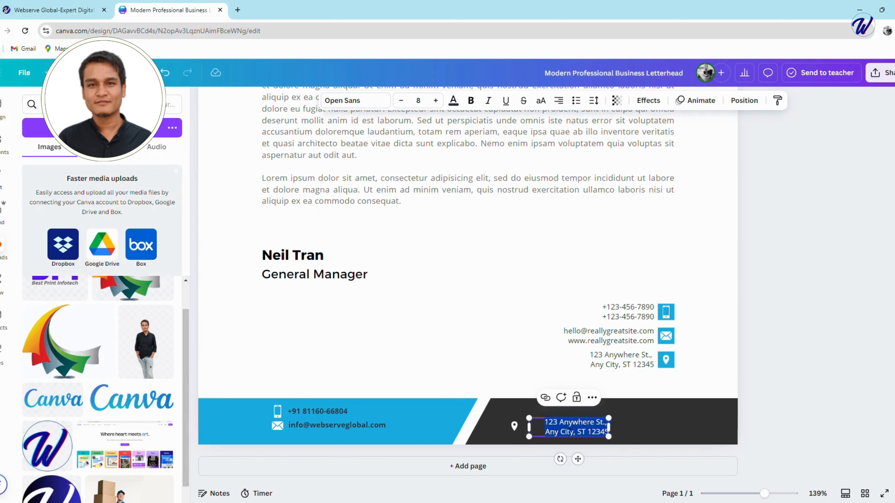
{"action": "key", "text": "BackSpace"}
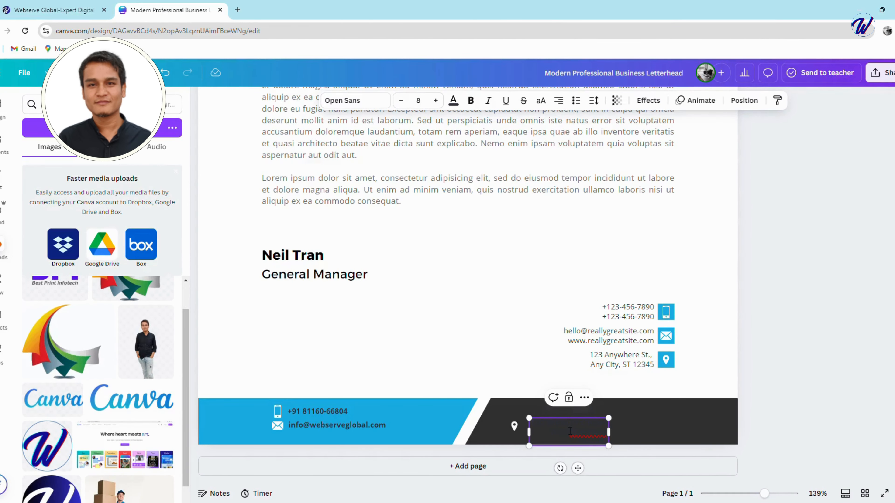
Change the footer address text colour to white.
{"action": "key", "text": "ctrl+a"}
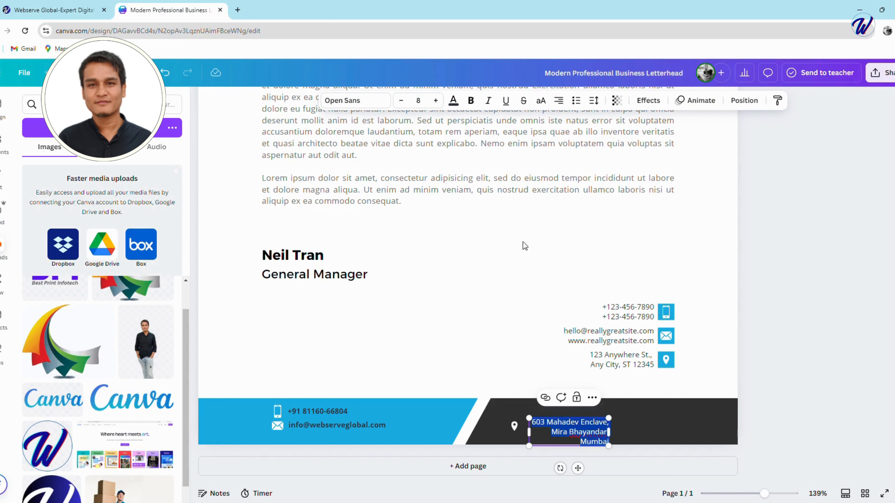
{"action": "left_click", "coordinate": [454, 101]}
{"action": "left_click", "coordinate": [170, 359]}
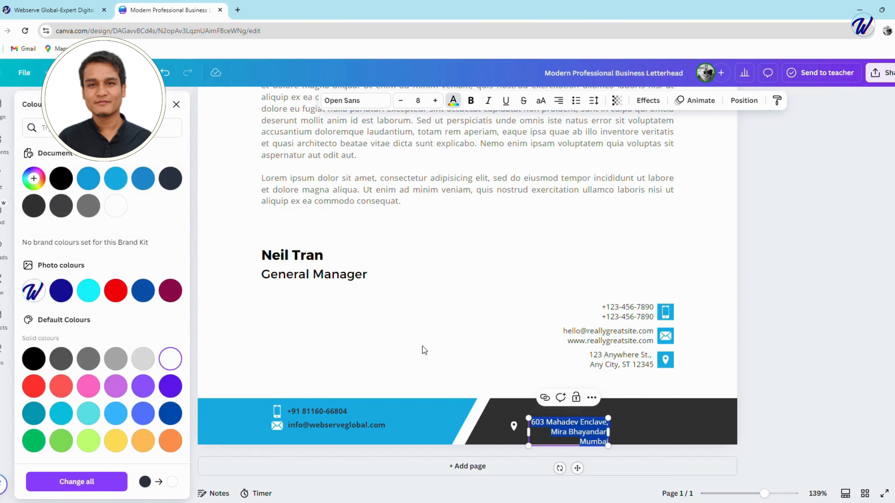
{"action": "left_click", "coordinate": [477, 336]}
Widen the footer address box to about 6.7 so the text fits one line, and align it with the location pin.
{"action": "left_click", "coordinate": [601, 429]}
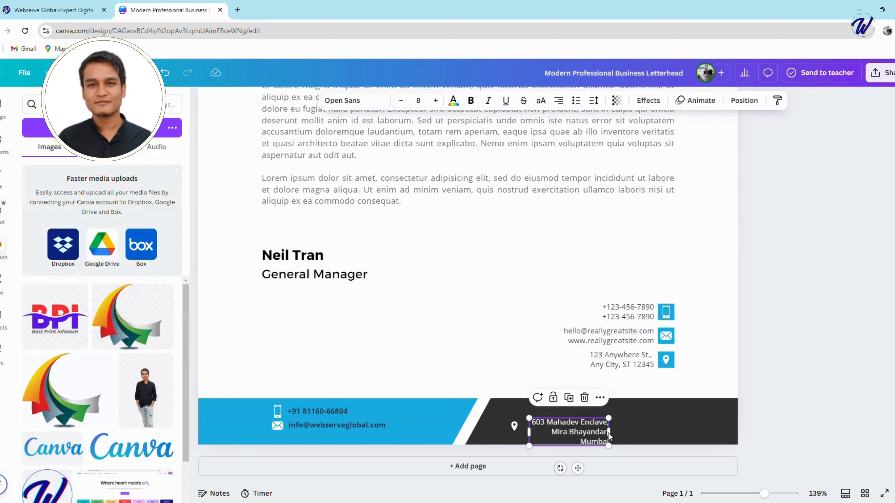
{"action": "left_click_drag", "start_coordinate": [615, 439], "coordinate": [703, 432]}
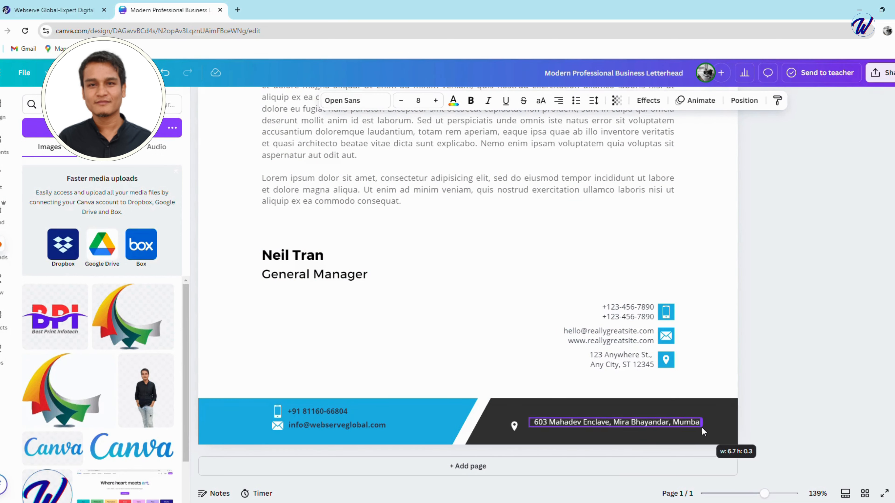
{"action": "left_click_drag", "start_coordinate": [644, 428], "coordinate": [647, 432]}
{"action": "left_click", "coordinate": [692, 216]}
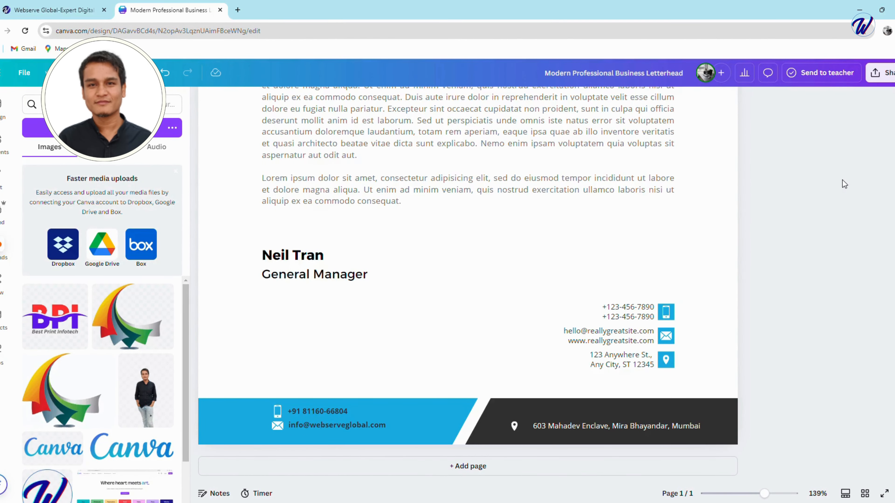
Duplicate the white footer address line and place the copy directly above the original.
{"action": "right_click", "coordinate": [596, 426]}
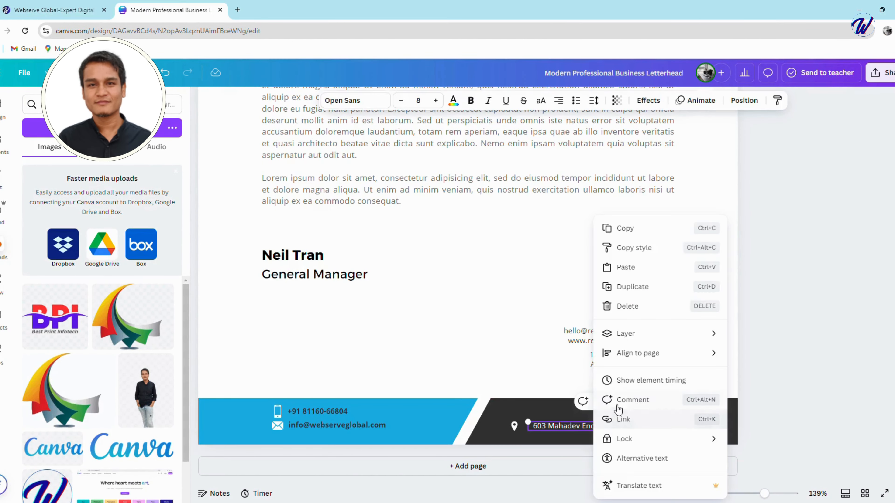
{"action": "left_click", "coordinate": [631, 287]}
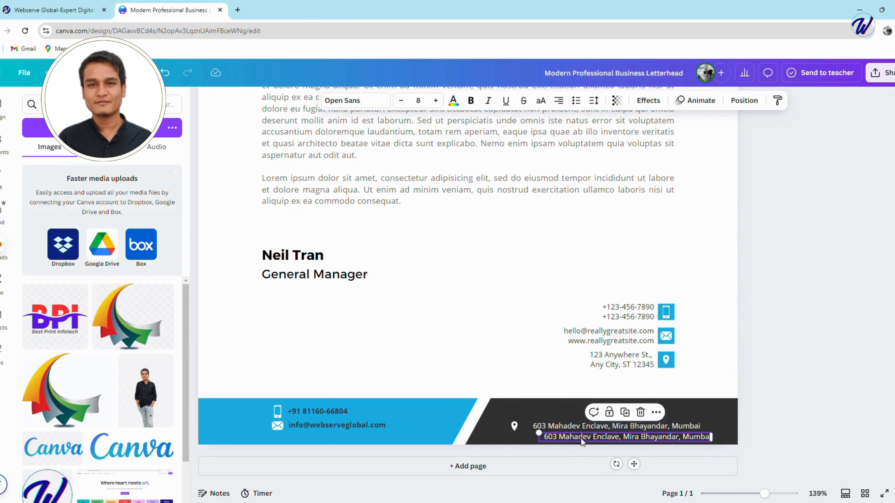
{"action": "left_click_drag", "start_coordinate": [578, 438], "coordinate": [575, 417]}
{"action": "double_click", "coordinate": [575, 417]}
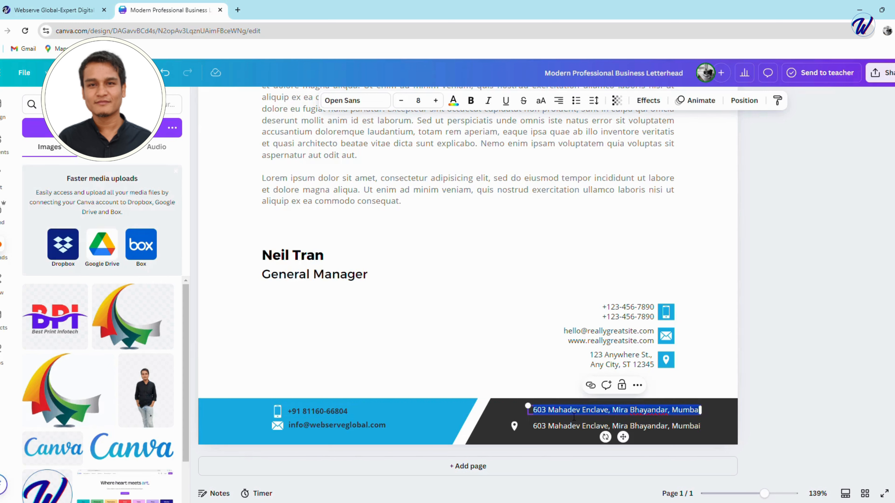
{"action": "type", "text": "www"}
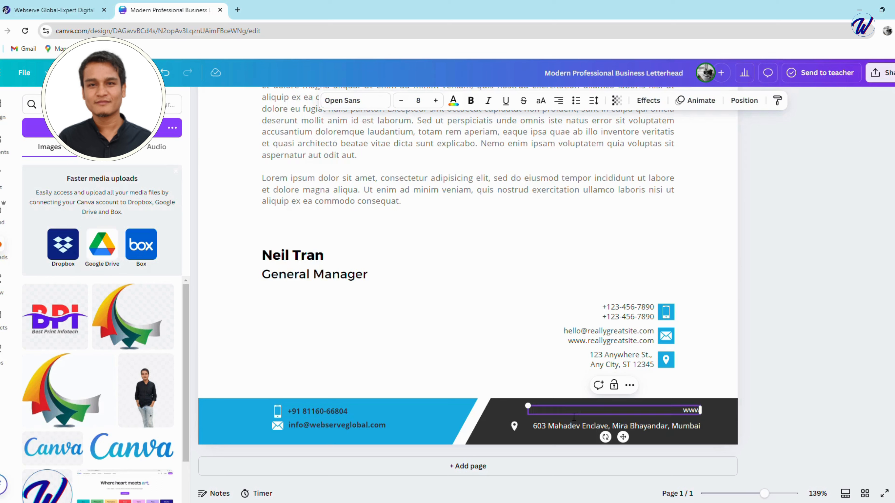
{"action": "type", "text": ".webserveglobal.com"}
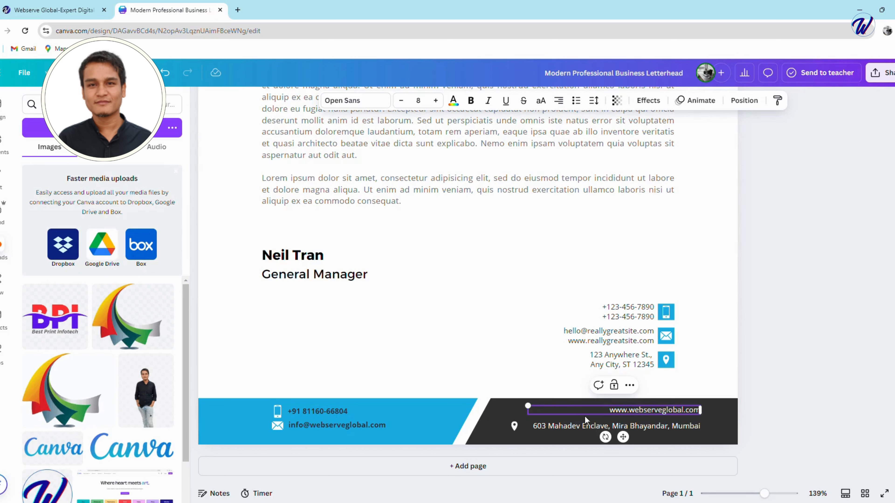
Narrow the website text box on the dark footer band so its text starts in line with the address below.
{"action": "left_click_drag", "start_coordinate": [705, 416], "coordinate": [633, 418]}
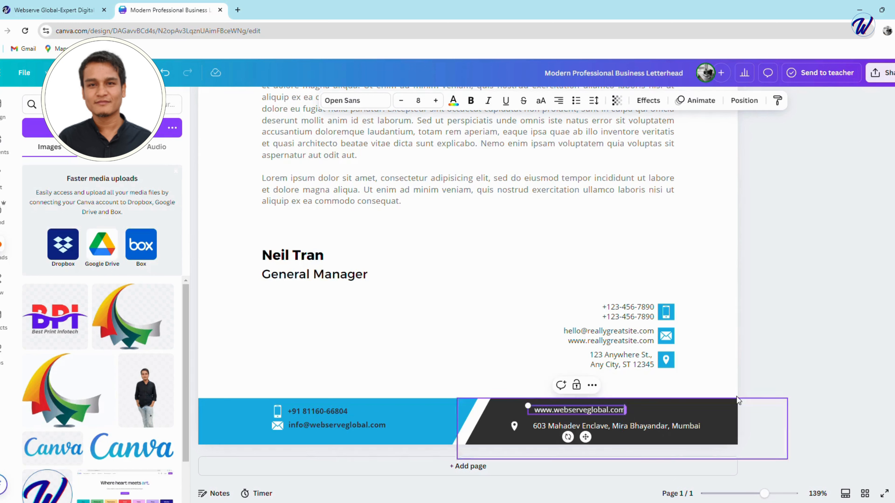
{"action": "left_click", "coordinate": [728, 354]}
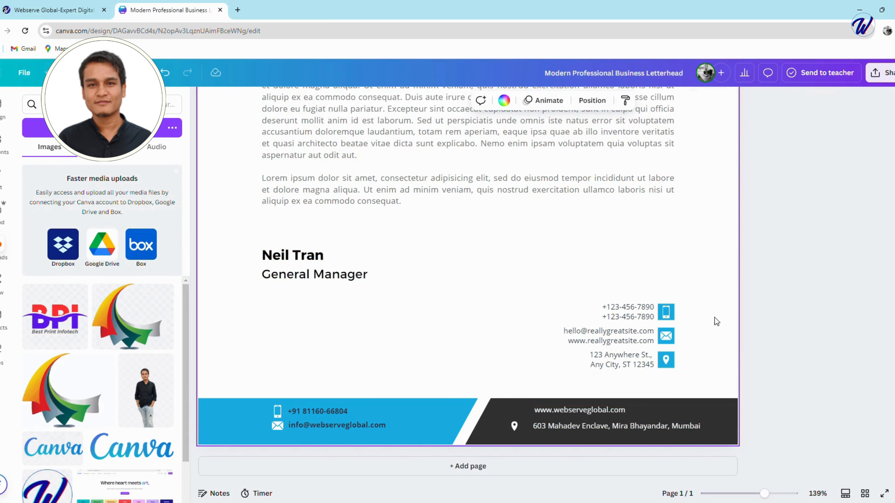
Add the recently used round globe graphic, shrink it to icon size and place it beside the website in the footer.
{"action": "left_click", "coordinate": [2, 110]}
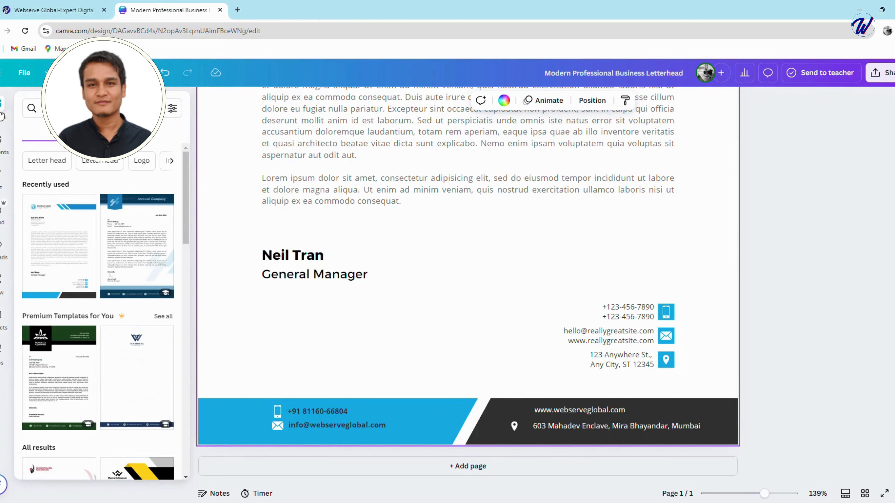
{"action": "left_click", "coordinate": [2, 139]}
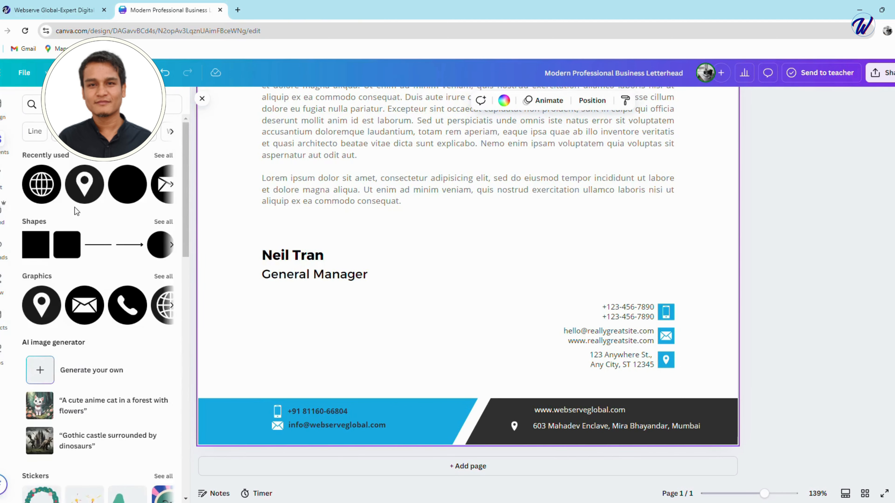
{"action": "left_click", "coordinate": [41, 184]}
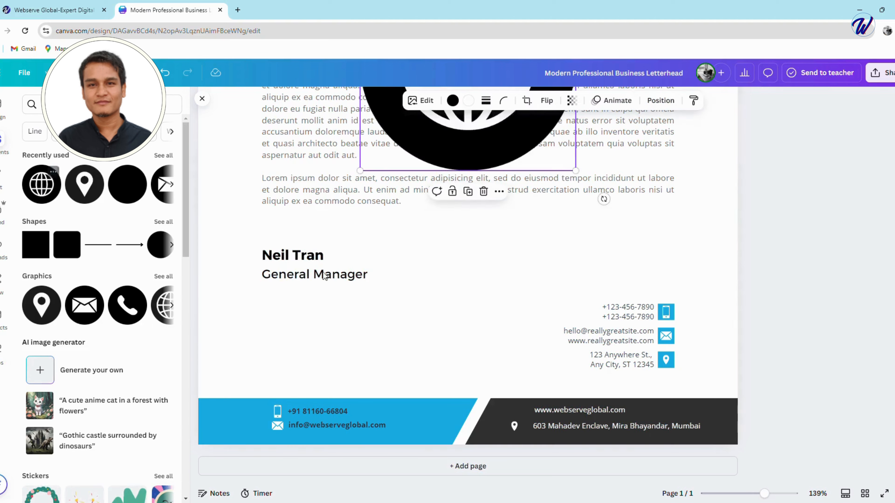
{"action": "left_click_drag", "start_coordinate": [496, 150], "coordinate": [472, 293]}
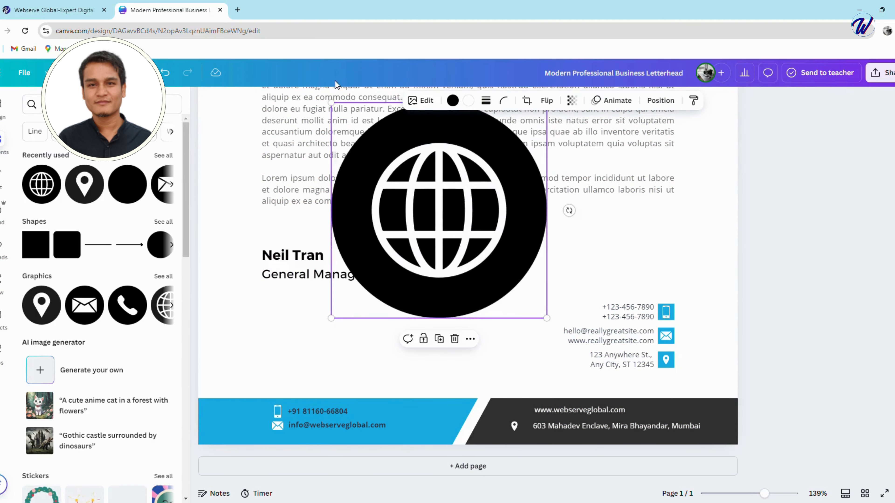
{"action": "left_click_drag", "start_coordinate": [331, 102], "coordinate": [514, 412]}
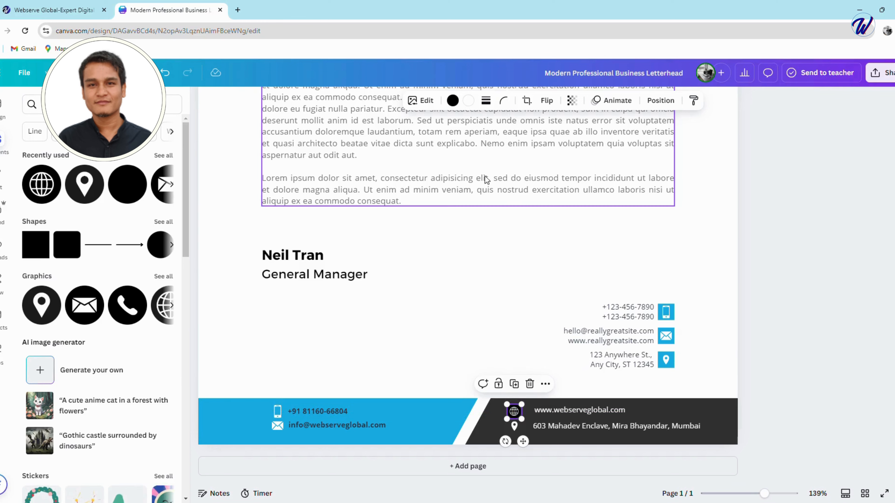
Recolour the footer globe icon with a white circle and dark grey globe lines.
{"action": "left_click", "coordinate": [453, 101]}
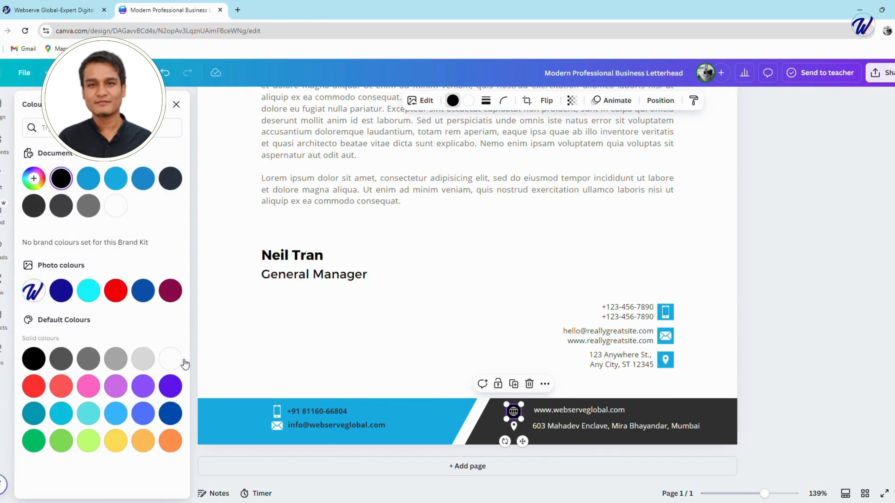
{"action": "left_click", "coordinate": [170, 359]}
{"action": "left_click", "coordinate": [469, 101]}
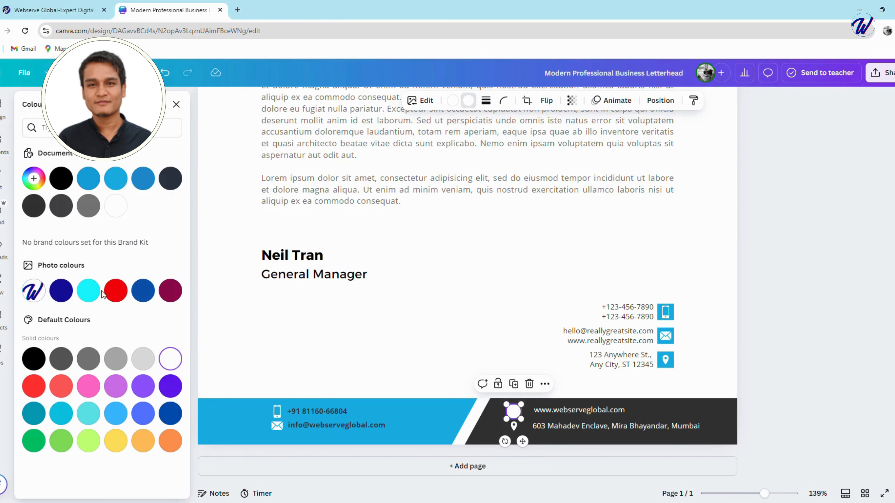
{"action": "left_click", "coordinate": [61, 358]}
{"action": "left_click", "coordinate": [473, 336]}
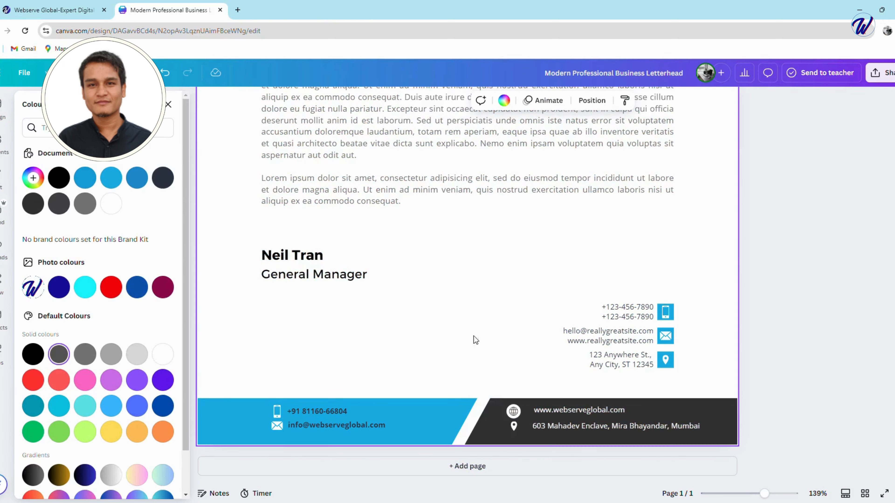
Shrink the globe icon slightly and centre it directly above the location pin in the footer.
{"action": "left_click", "coordinate": [515, 412]}
{"action": "left_click_drag", "start_coordinate": [513, 411], "coordinate": [515, 412]}
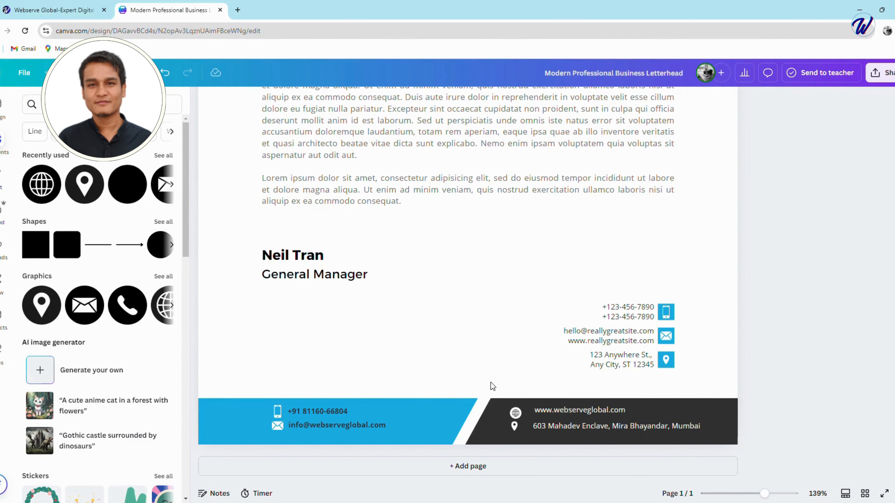
{"action": "left_click", "coordinate": [514, 426]}
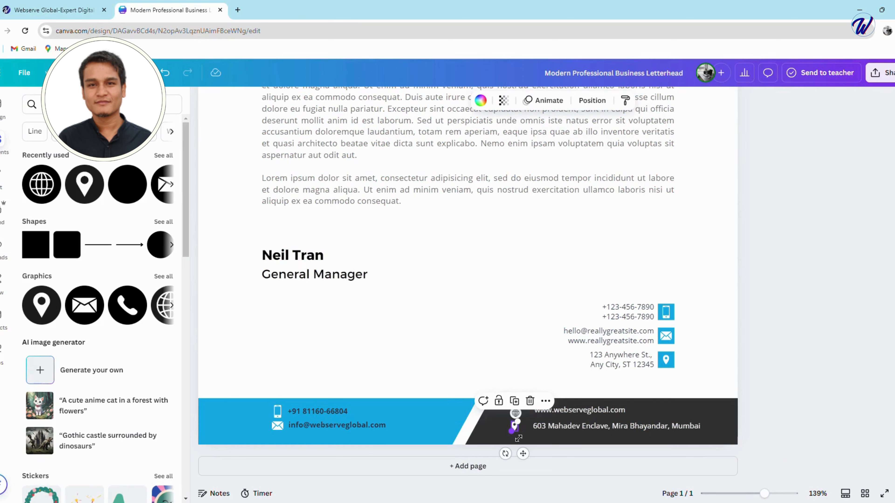
{"action": "left_click_drag", "start_coordinate": [512, 432], "coordinate": [516, 413]}
{"action": "left_click", "coordinate": [716, 297]}
{"action": "left_click", "coordinate": [519, 412]}
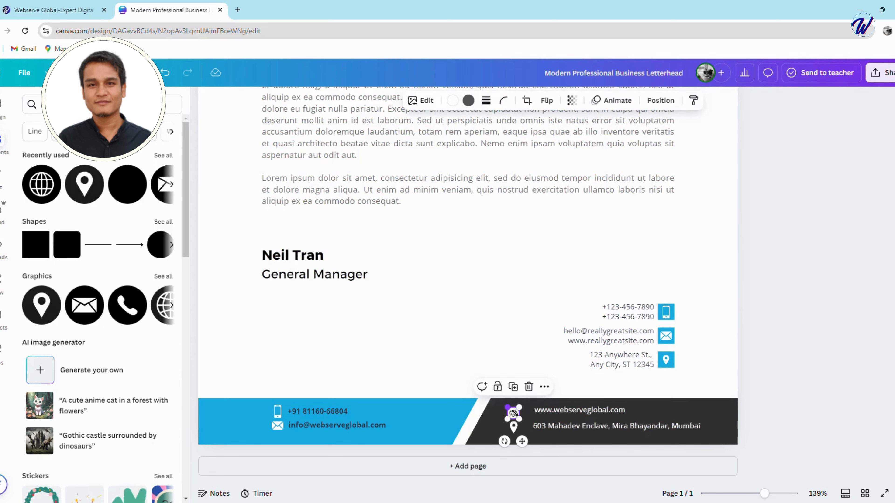
{"action": "left_click", "coordinate": [525, 337]}
Enlarge the white location pin slightly and centre it beneath the globe icon, beside the footer address.
{"action": "left_click", "coordinate": [514, 429]}
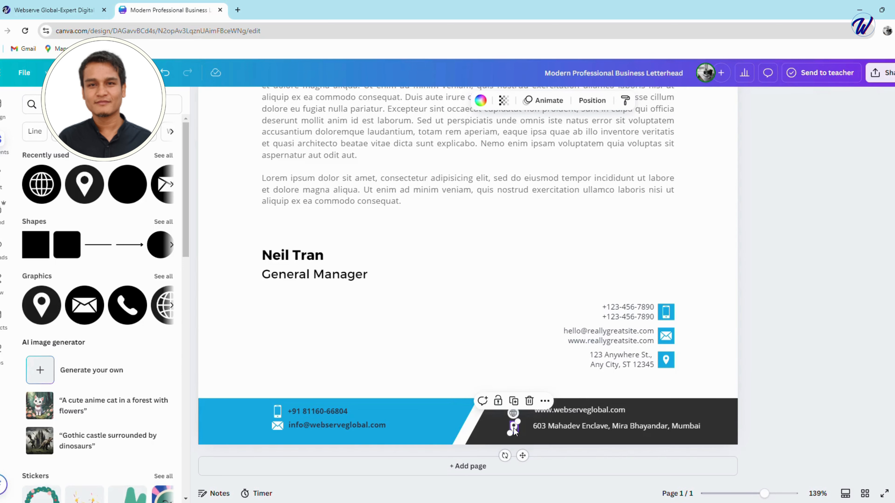
{"action": "left_click_drag", "start_coordinate": [518, 422], "coordinate": [519, 421]}
{"action": "left_click", "coordinate": [494, 427]}
{"action": "left_click", "coordinate": [514, 428]}
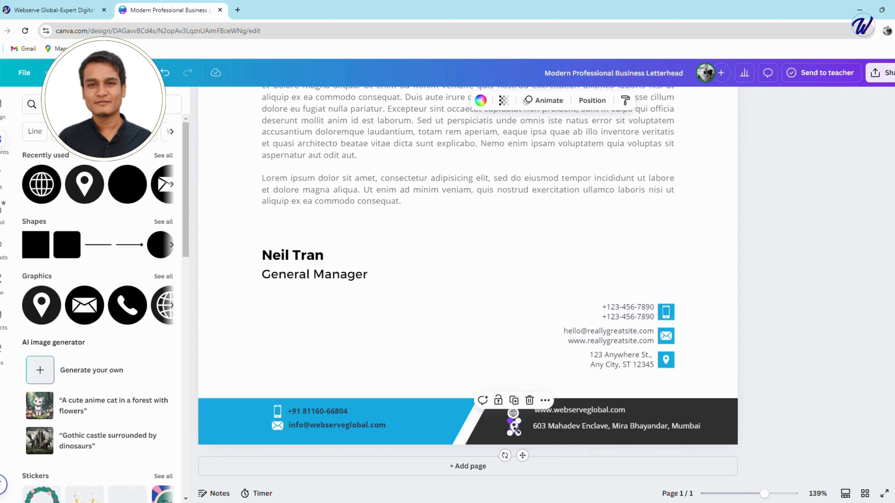
{"action": "left_click_drag", "start_coordinate": [515, 430], "coordinate": [515, 430]}
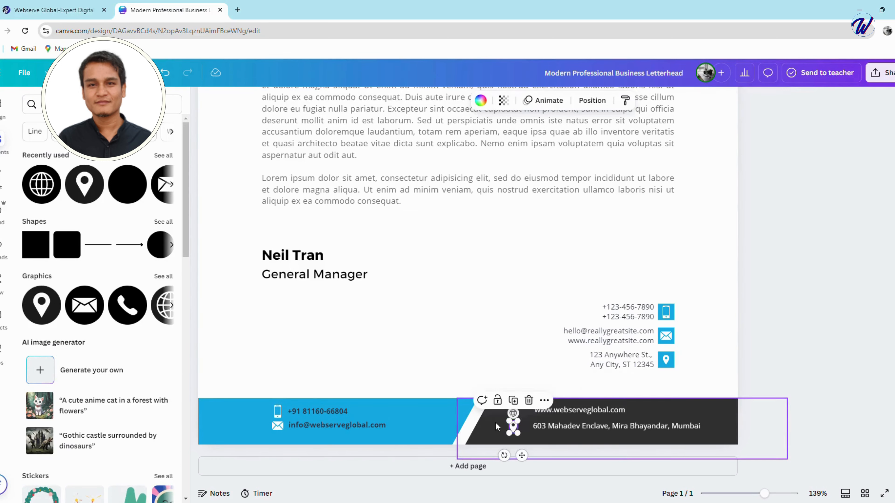
{"action": "left_click", "coordinate": [495, 423]}
Move the website text down slightly to line up vertically with the centre of the globe icon.
{"action": "left_click", "coordinate": [566, 411]}
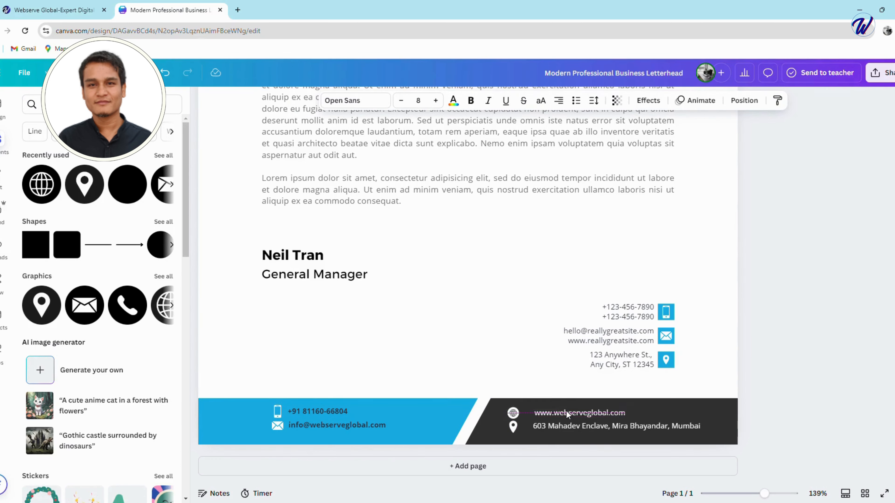